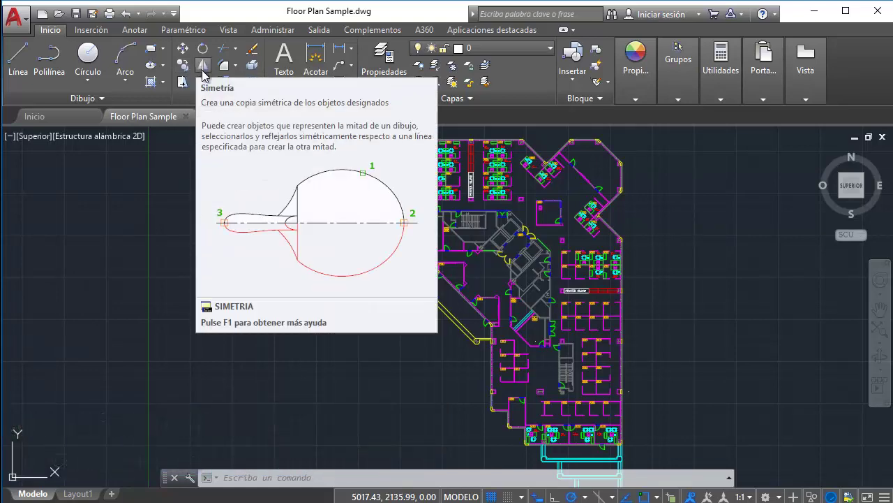
# Zoom and pan the floor plan to bring cubicles 6051–6060 into close view
pyautogui.scroll(3, 385, 163)
pyautogui.scroll(3, 621, 189)
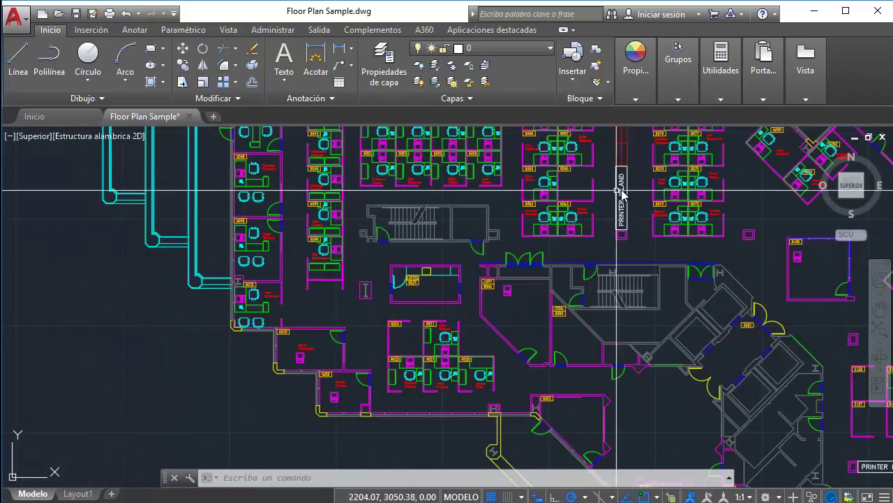
pyautogui.scroll(2, 479, 301)
pyautogui.scroll(2, 399, 303)
pyautogui.scroll(2, 397, 304)
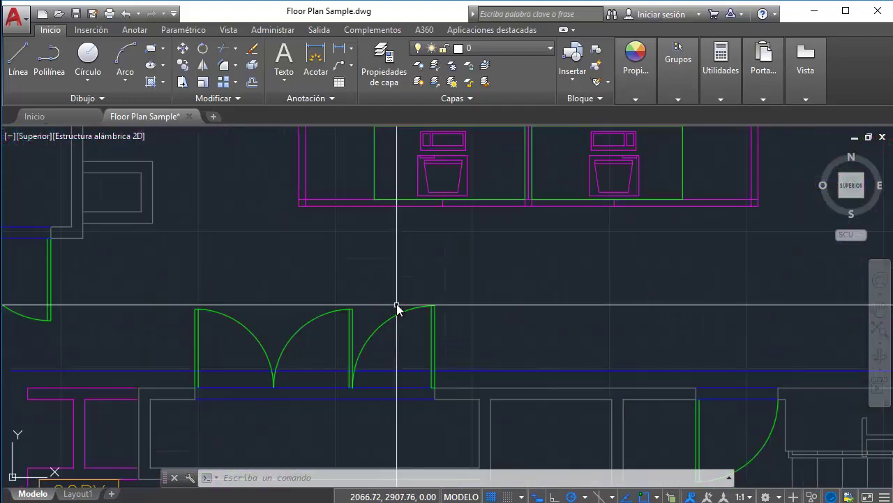
pyautogui.scroll(-3, 455, 295)
pyautogui.scroll(-1, 452, 299)
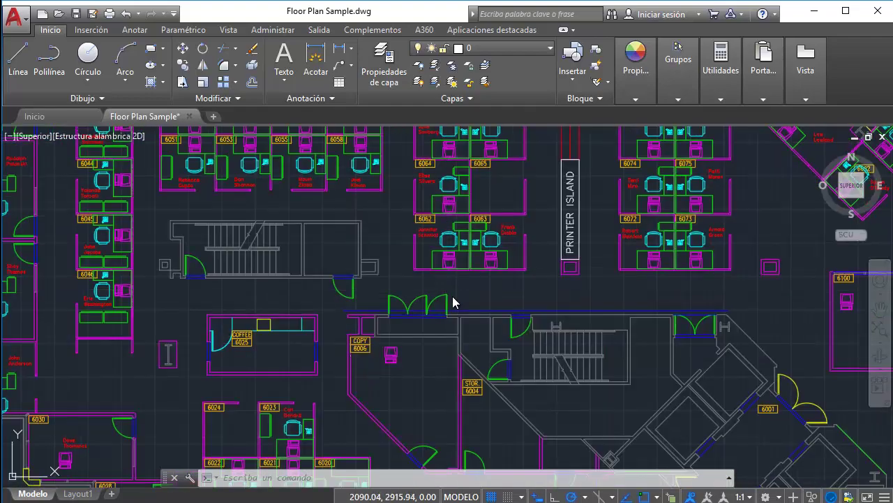
pyautogui.moveTo(452, 301); pyautogui.dragTo(515, 454, button='middle')
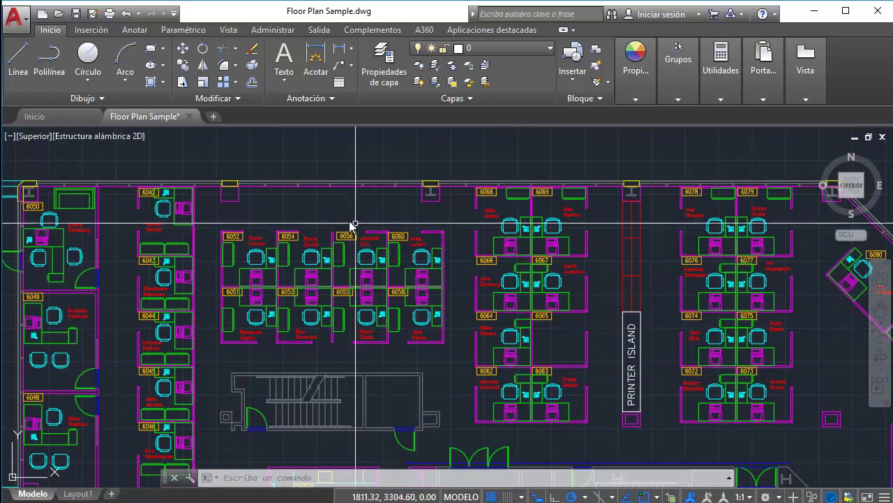
pyautogui.scroll(2, 293, 215)
pyautogui.moveTo(272, 215); pyautogui.dragTo(351, 255, button='middle')
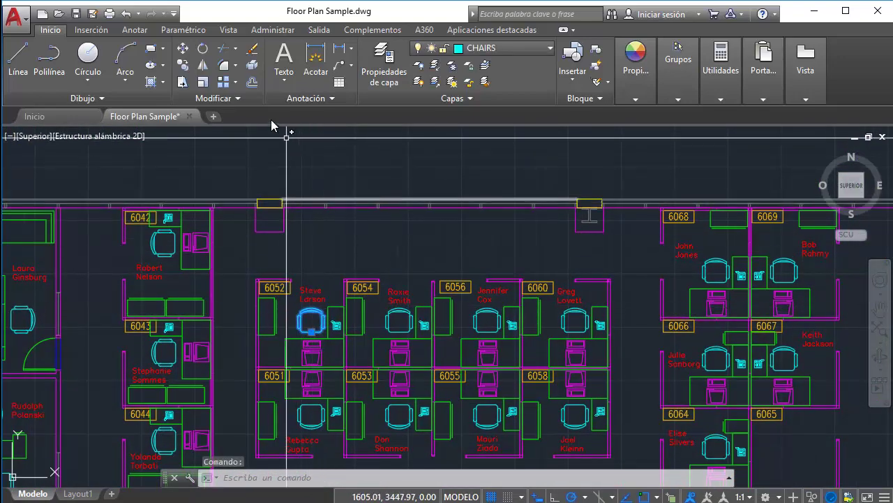
# Copy the cubicle 6052 chair with COPIA from the wall midpoint to a spot just above
pyautogui.write('C')
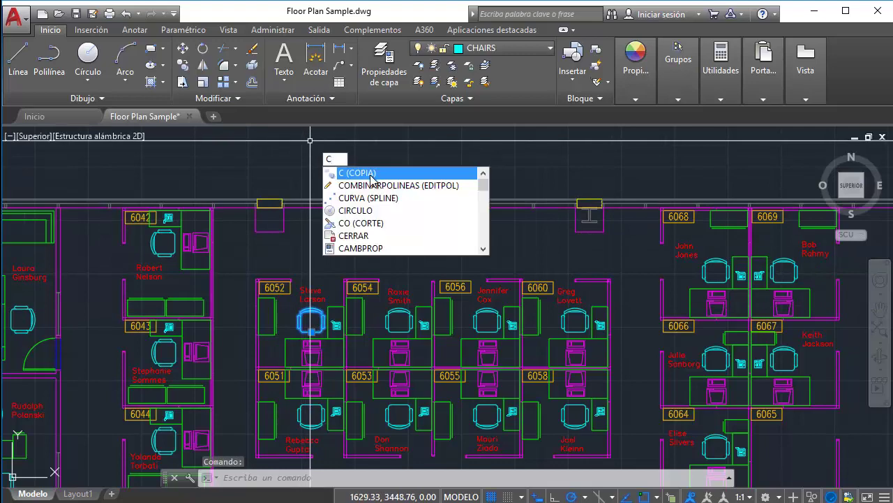
pyautogui.click(371, 178)
pyautogui.scroll(2, 325, 265)
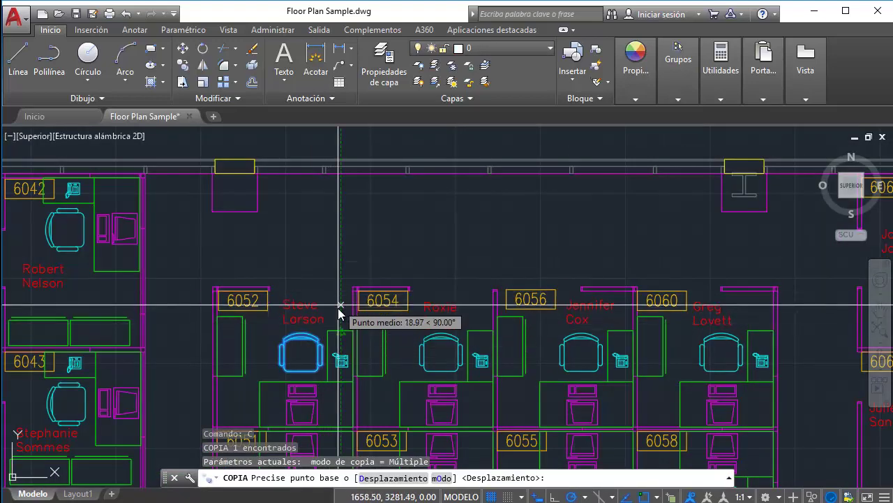
pyautogui.click(342, 311)
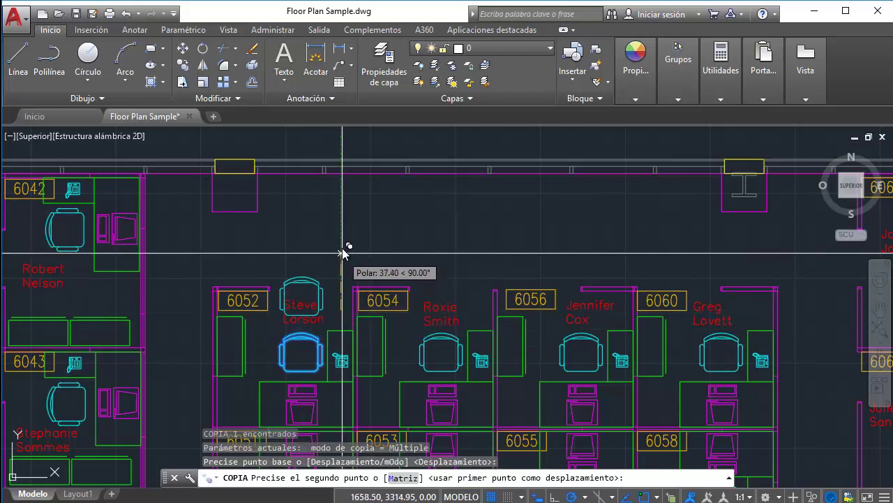
pyautogui.click(340, 202)
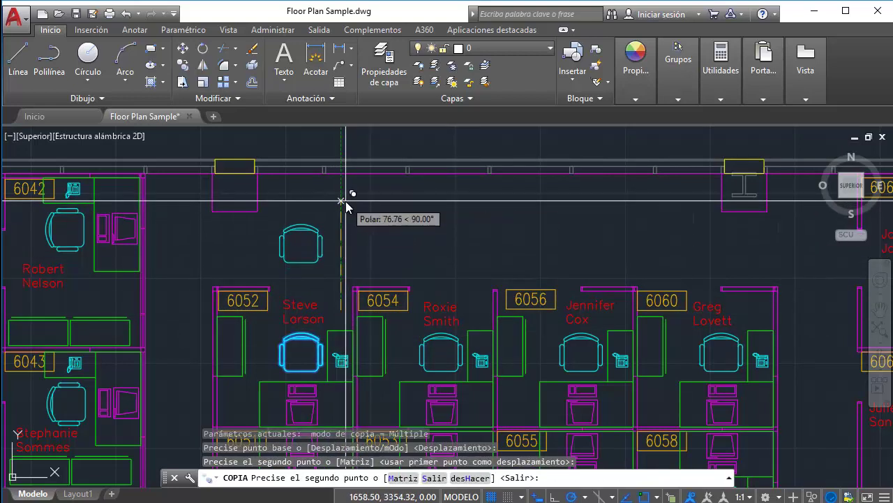
pyautogui.press('Escape')
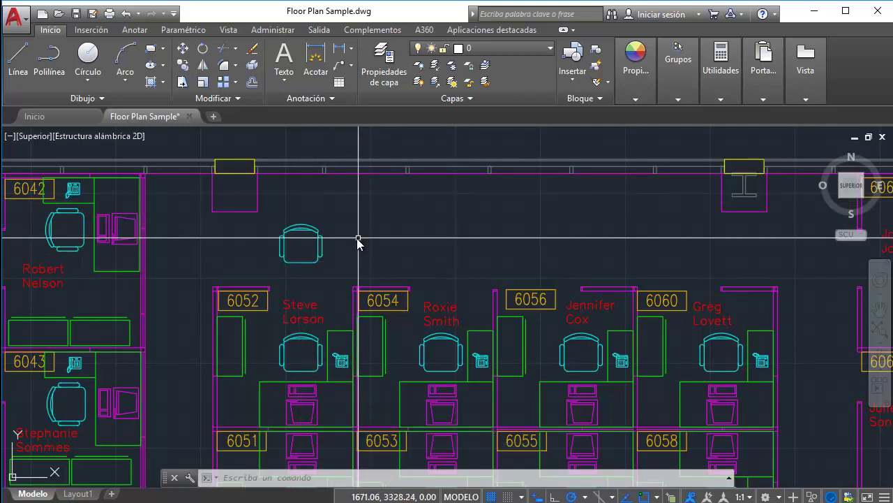
# Start a chair copy, discarding an initial selection of the single copied chair
pyautogui.click(321, 232)
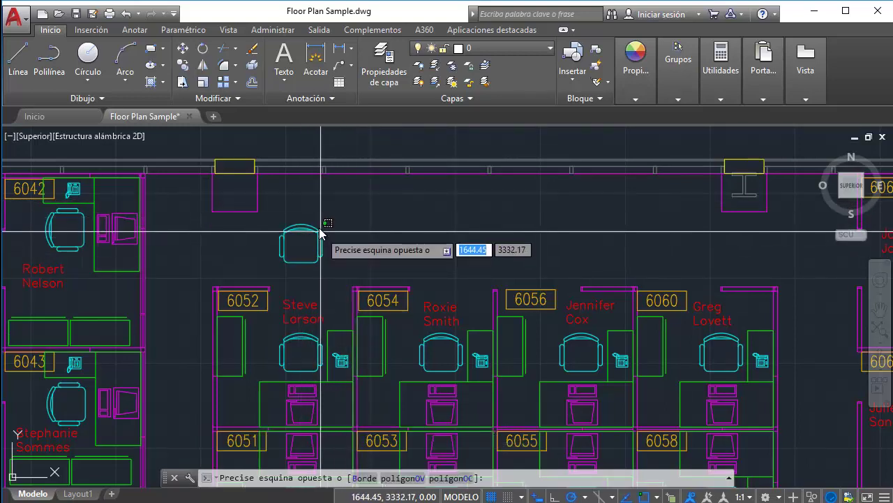
pyautogui.click(312, 224)
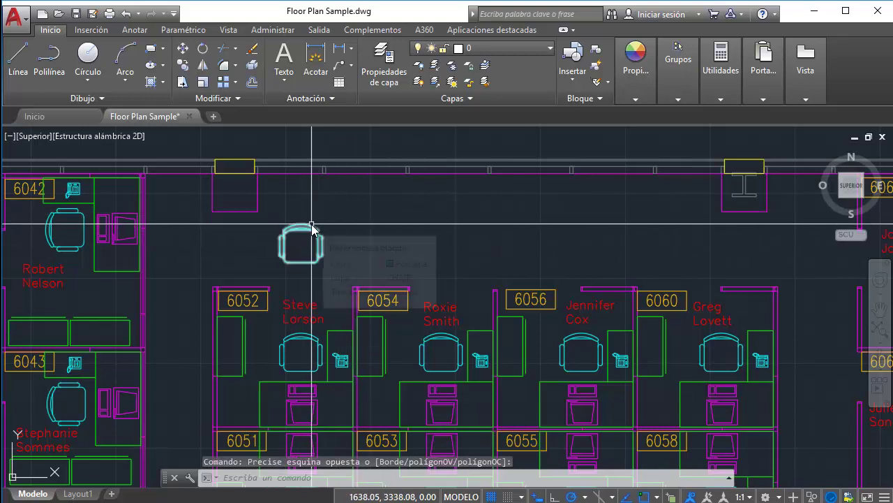
pyautogui.write('c')
pyautogui.press('Return')
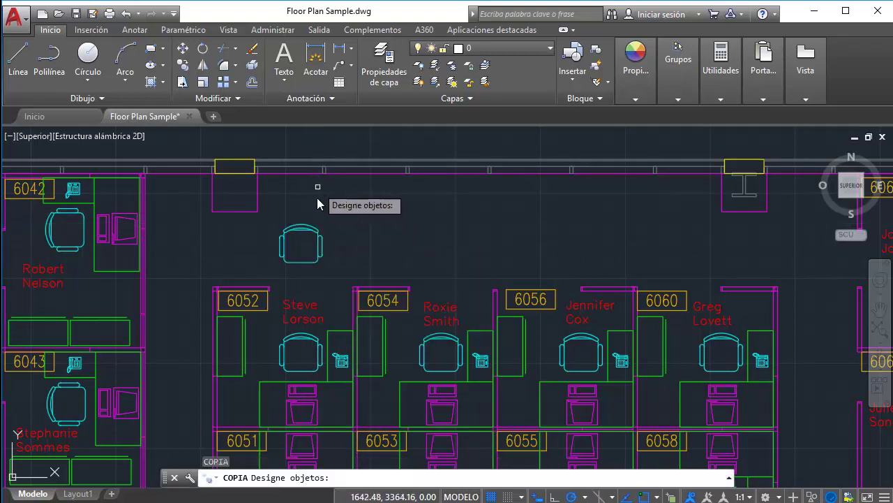
pyautogui.click(313, 234)
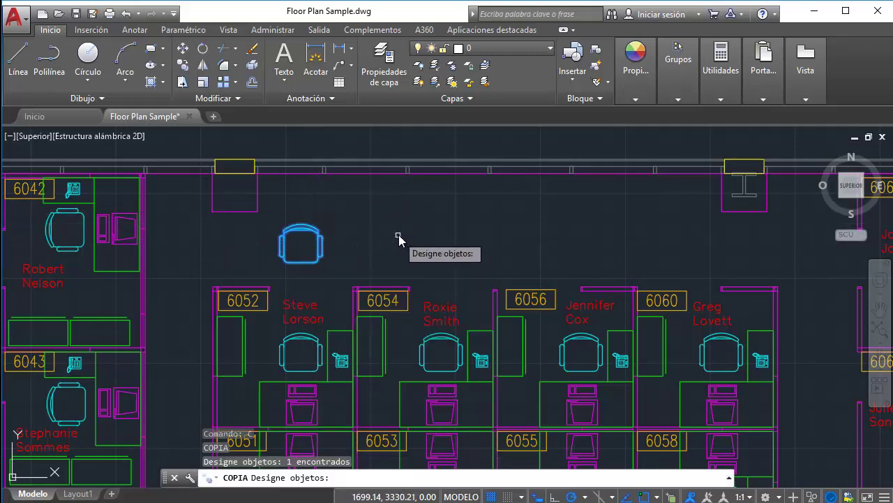
pyautogui.press('Escape')
pyautogui.press('Return')
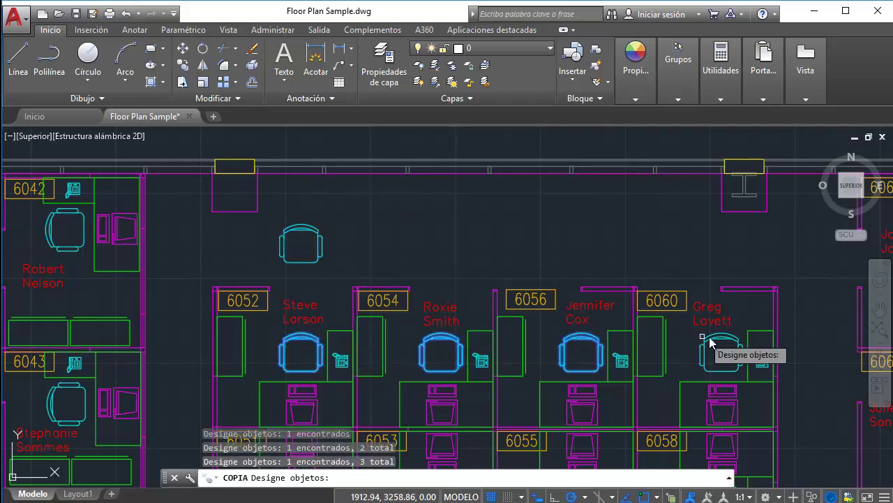
# Copy the chairs of cubicles 6052, 6054, 6056 and 6060 upward as the first three rows
pyautogui.press('Return')
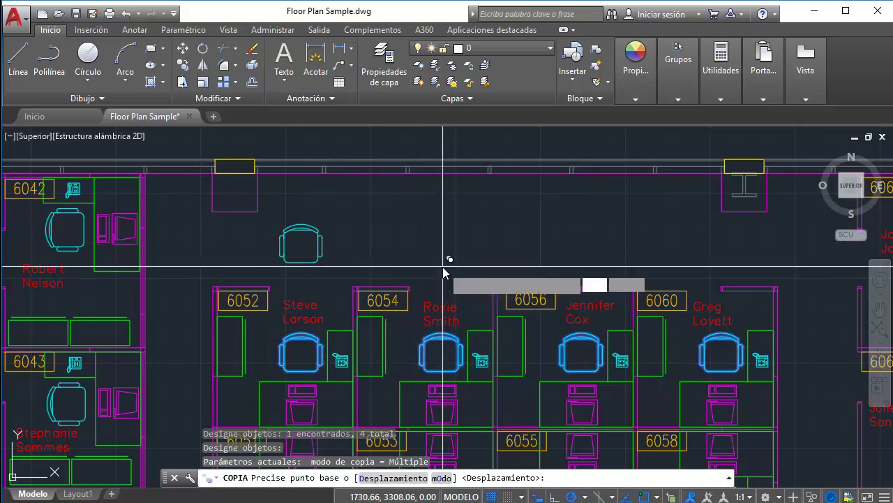
pyautogui.click(446, 231)
pyautogui.moveTo(441, 177); pyautogui.dragTo(427, 275, button='middle')
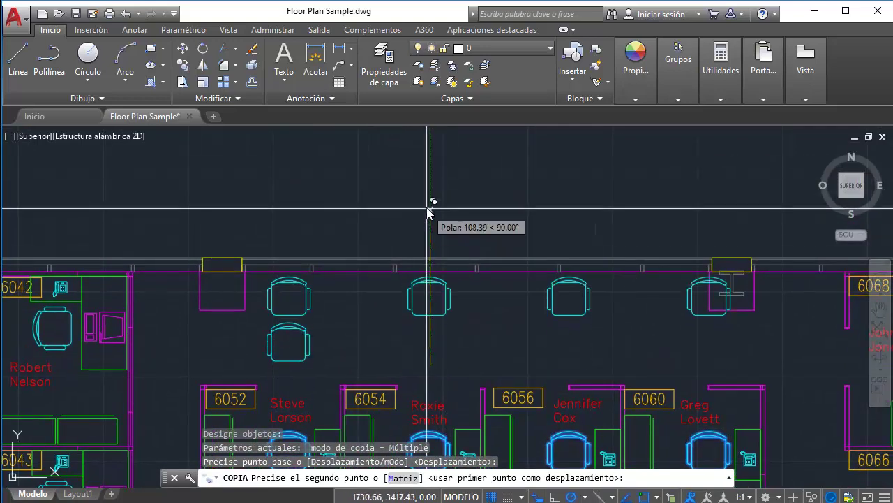
pyautogui.click(431, 200)
pyautogui.moveTo(430, 199); pyautogui.dragTo(419, 283, button='middle')
pyautogui.click(416, 213)
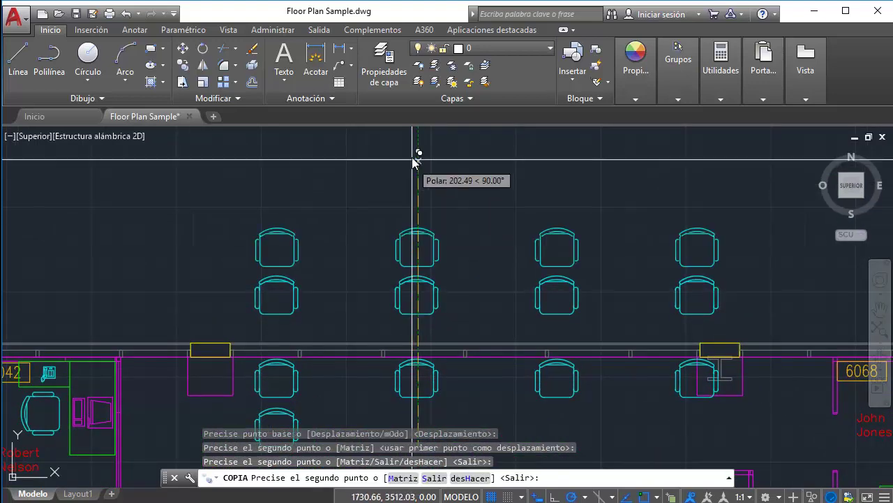
pyautogui.click(412, 156)
# Place five more rows of chair copies higher up, then end the copy
pyautogui.moveTo(412, 190); pyautogui.dragTo(404, 285, button='middle')
pyautogui.scroll(-2, 404, 285)
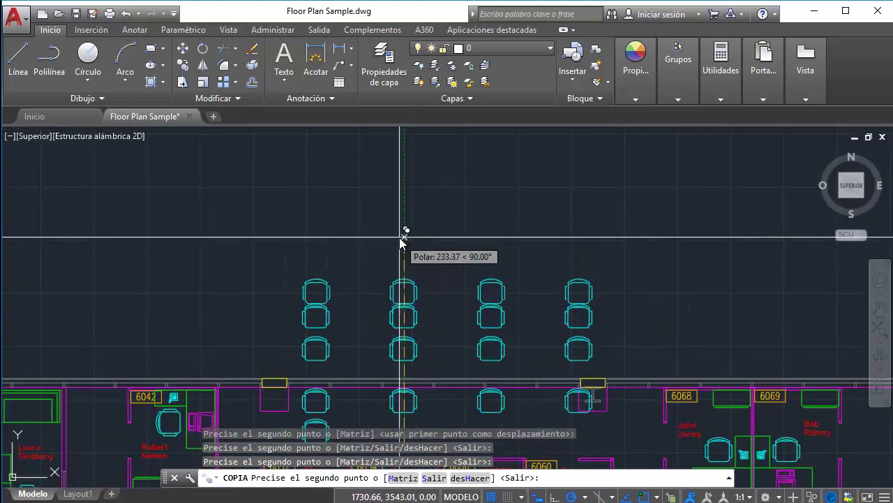
pyautogui.click(405, 234)
pyautogui.click(403, 207)
pyautogui.click(404, 177)
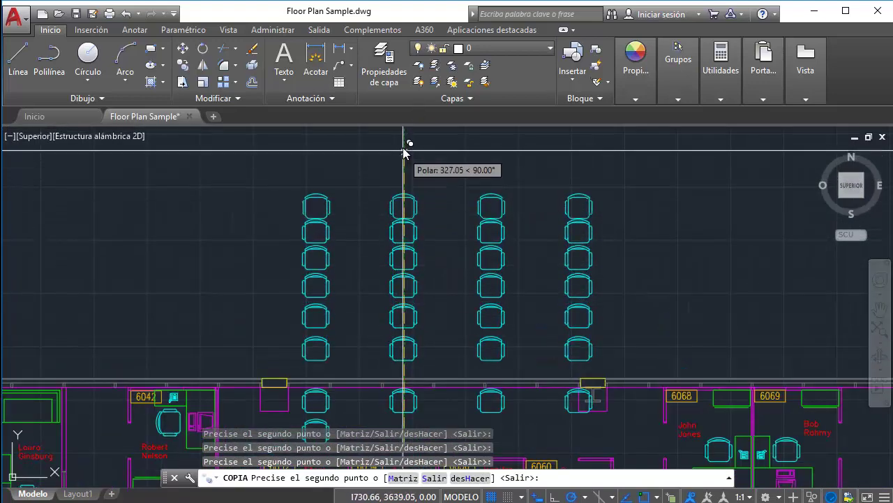
pyautogui.moveTo(401, 197); pyautogui.dragTo(393, 251, button='middle')
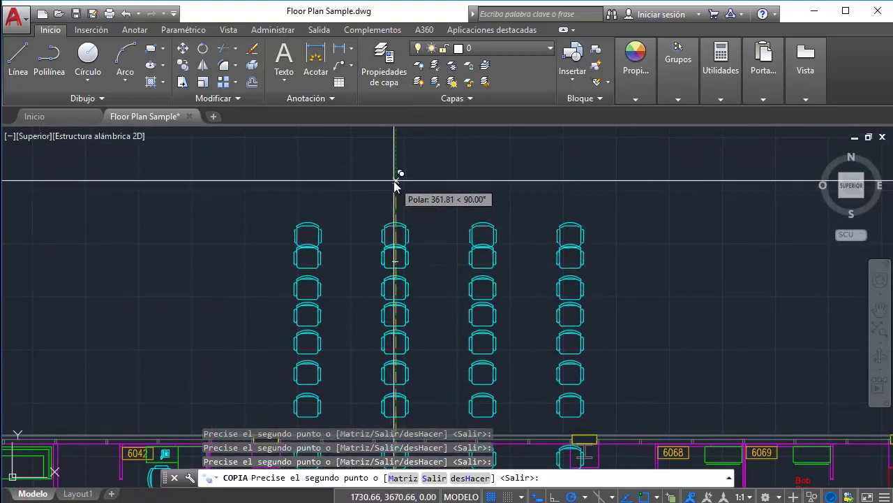
pyautogui.click(398, 175)
pyautogui.click(398, 145)
pyautogui.press('Escape')
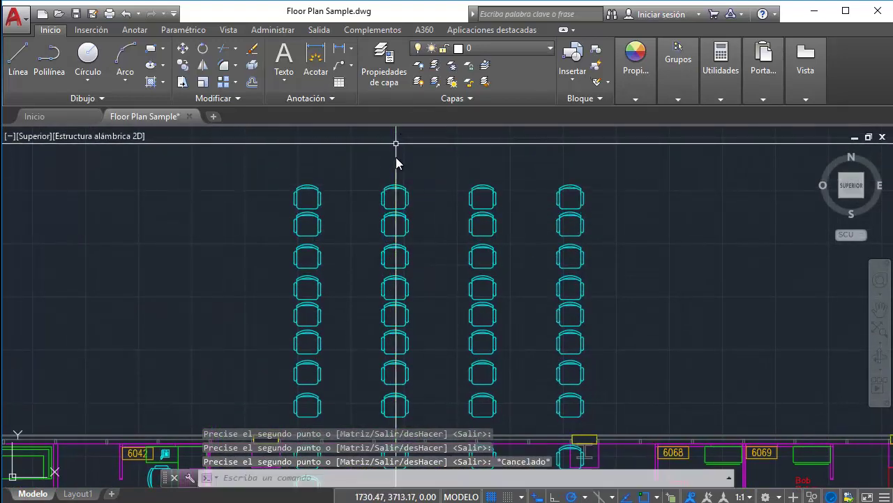
# Undo the stacked chair copies and zoom out to the doors beside the stairwell
pyautogui.hotkey('ctrl', 'z')
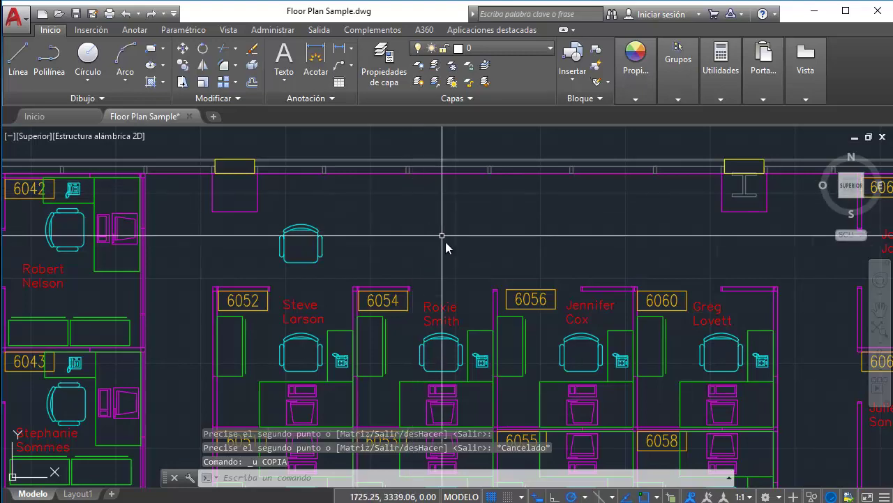
pyautogui.scroll(-2, 447, 241)
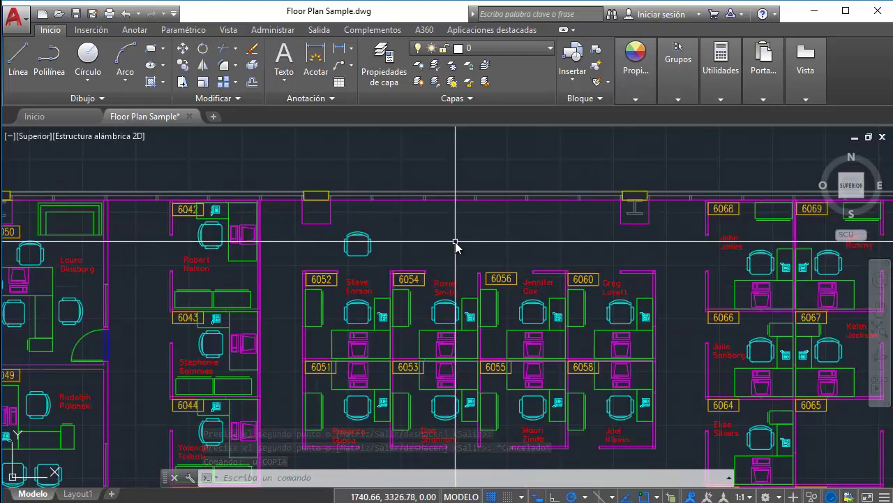
pyautogui.moveTo(456, 242); pyautogui.dragTo(441, 180, button='middle')
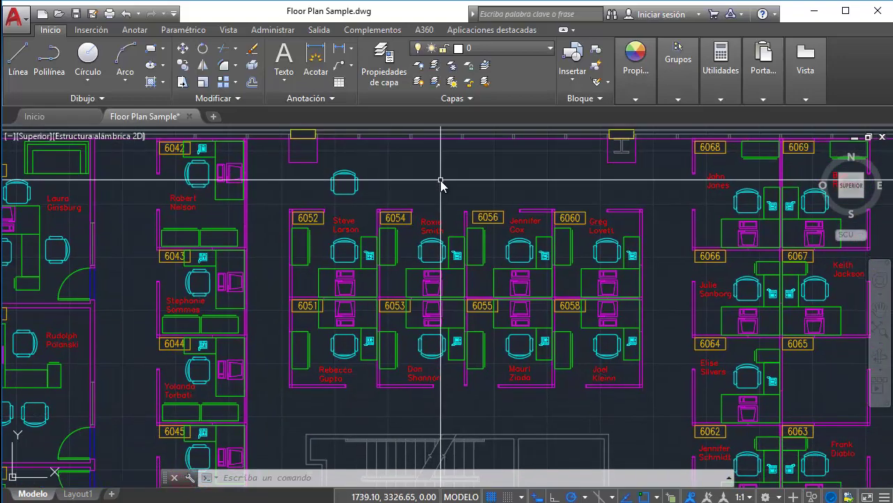
pyautogui.scroll(-2, 547, 318)
pyautogui.scroll(-2, 523, 215)
pyautogui.scroll(-2, 658, 315)
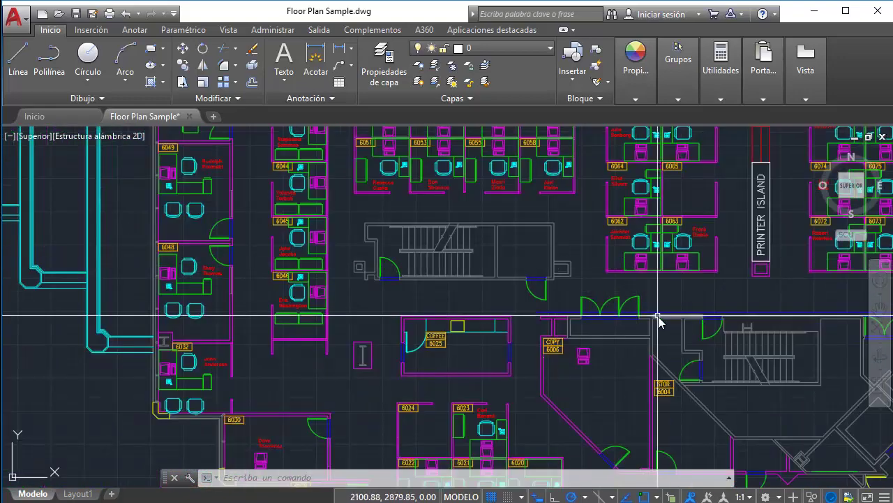
pyautogui.scroll(7, 534, 286)
pyautogui.scroll(2, 533, 286)
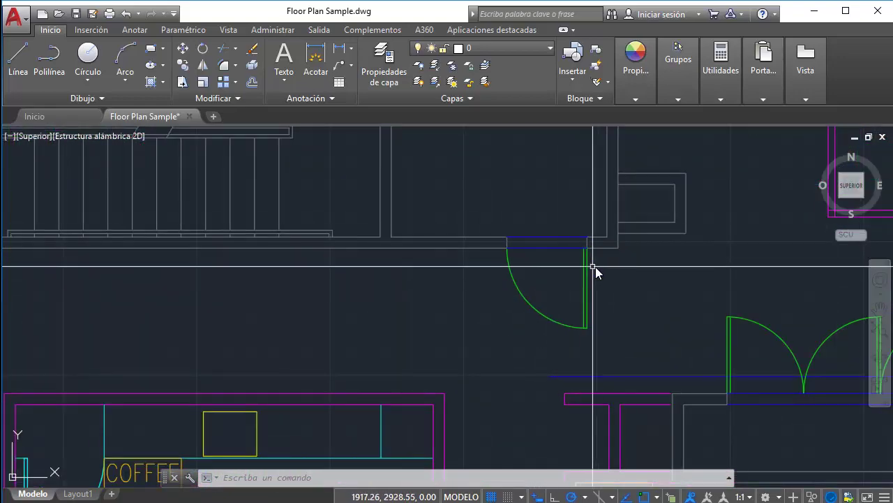
# Window-select the door swing beside the stairwell
pyautogui.click(583, 276)
pyautogui.click(572, 280)
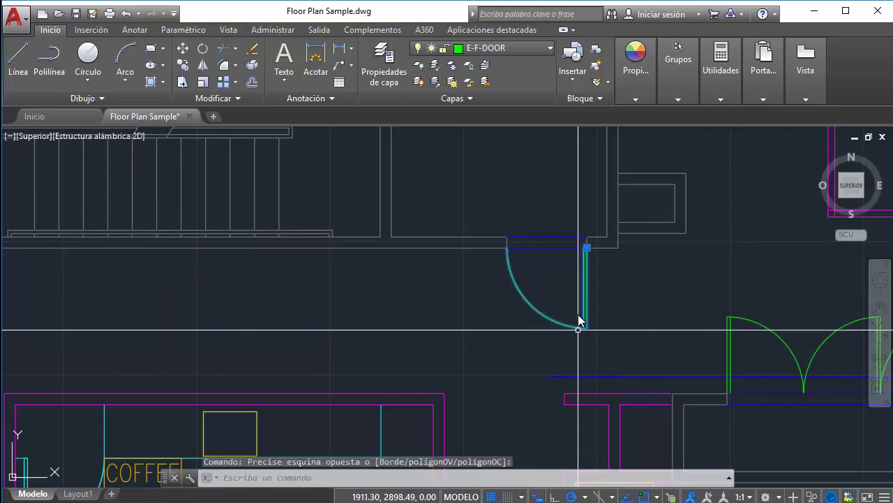
pyautogui.moveTo(579, 292); pyautogui.dragTo(575, 354, button='middle')
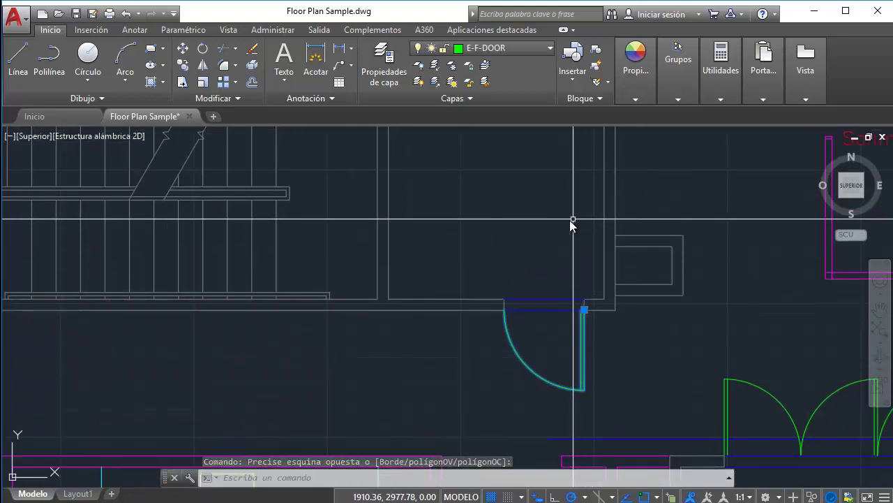
pyautogui.click(581, 299)
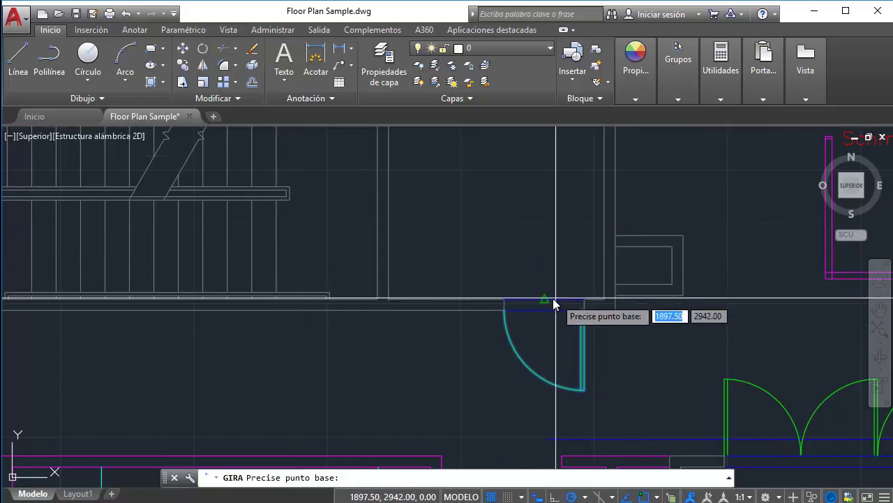
# Cancel the rotation and draw a guide line across the door opening
pyautogui.scroll(2, 551, 302)
pyautogui.scroll(4, 506, 314)
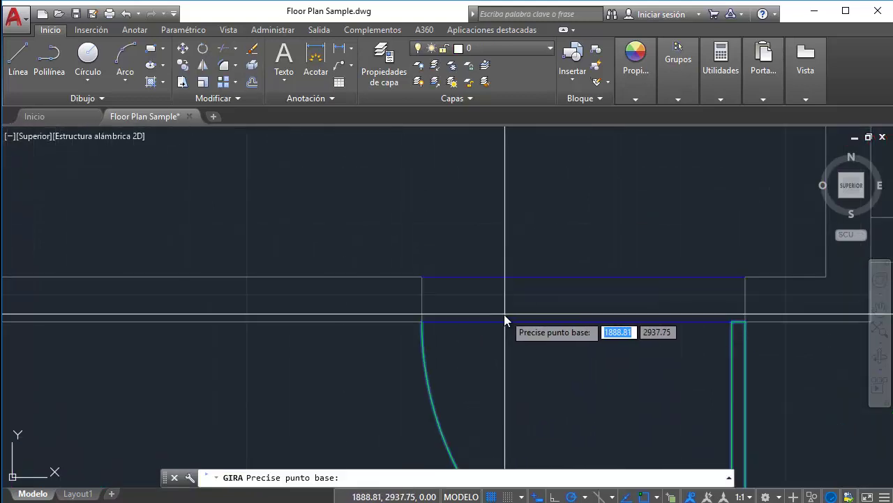
pyautogui.press('Escape')
pyautogui.write('l')
pyautogui.press('Return')
pyautogui.click(422, 304)
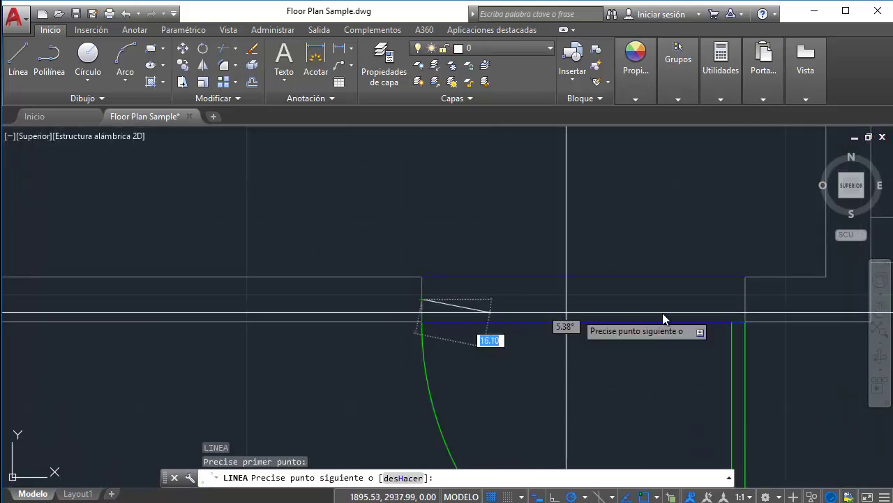
pyautogui.click(746, 299)
pyautogui.press('Escape')
pyautogui.click(716, 300)
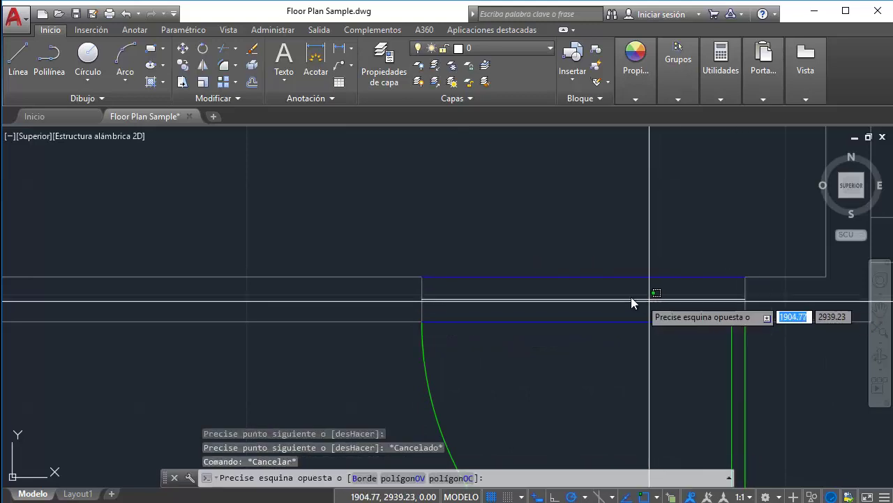
pyautogui.click(518, 279)
pyautogui.press('Escape')
# Rotate the door with GIRA about the doorway midpoint, cancelling at the angle prompt
pyautogui.write('g')
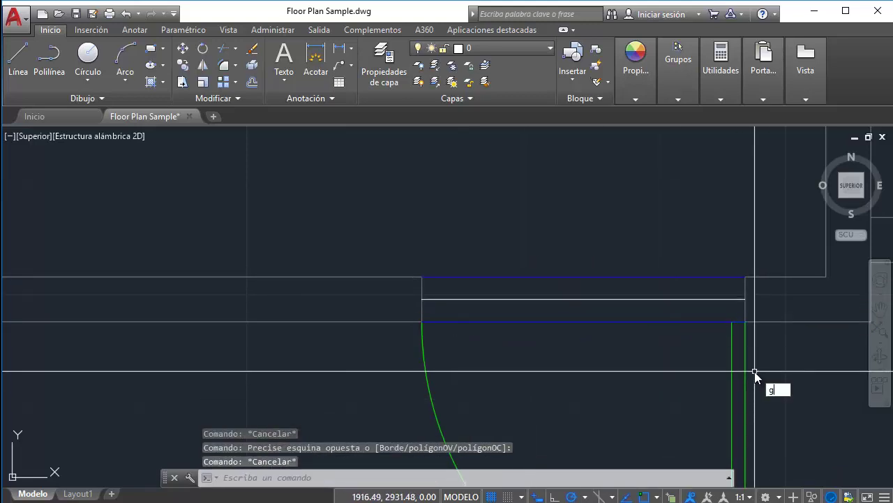
pyautogui.press('Return')
pyautogui.click(744, 353)
pyautogui.press('Return')
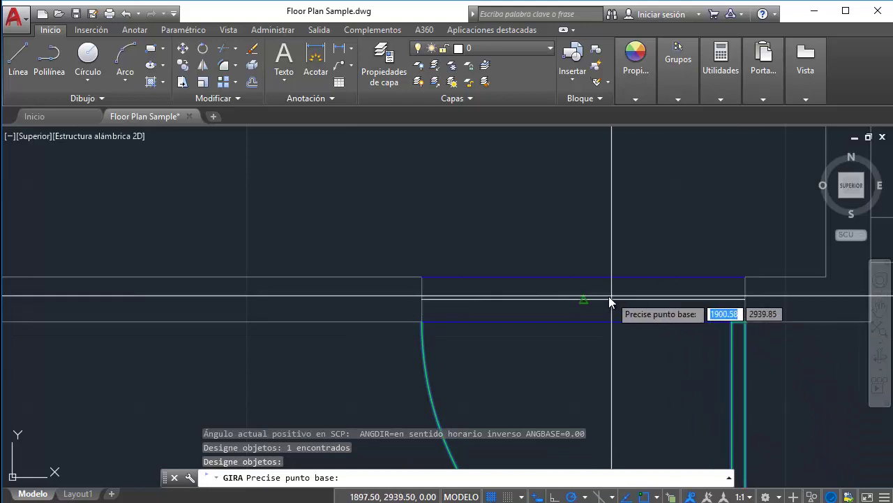
pyautogui.click(586, 298)
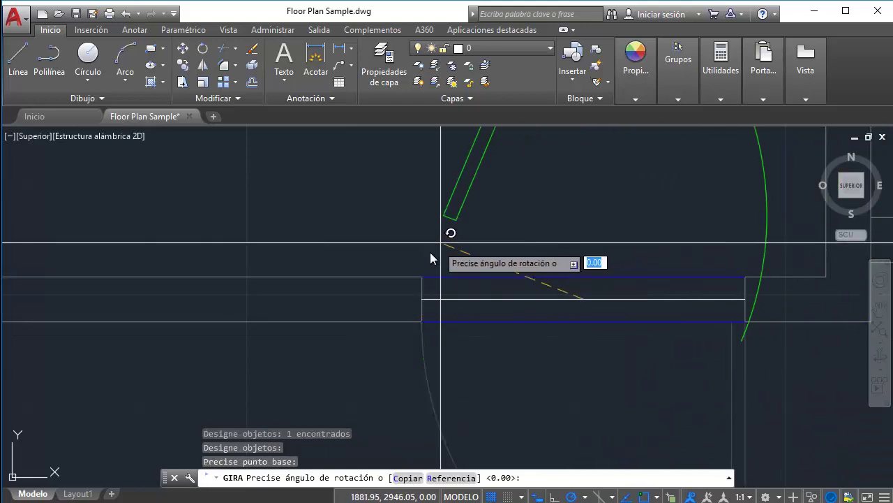
pyautogui.press('Escape')
pyautogui.scroll(-5, 401, 299)
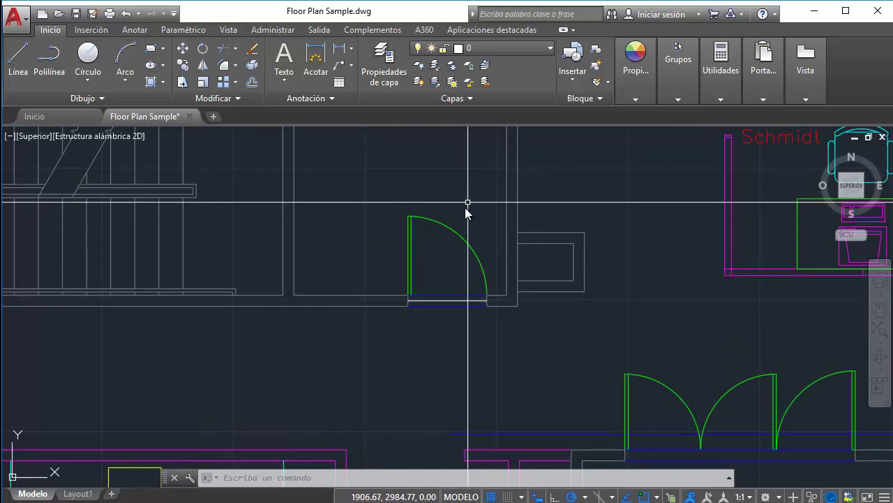
# Undo the door rotation, erase the guide line, and begin selecting the door
pyautogui.hotkey('ctrl', 'z')
pyautogui.hotkey('ctrl', 'z')
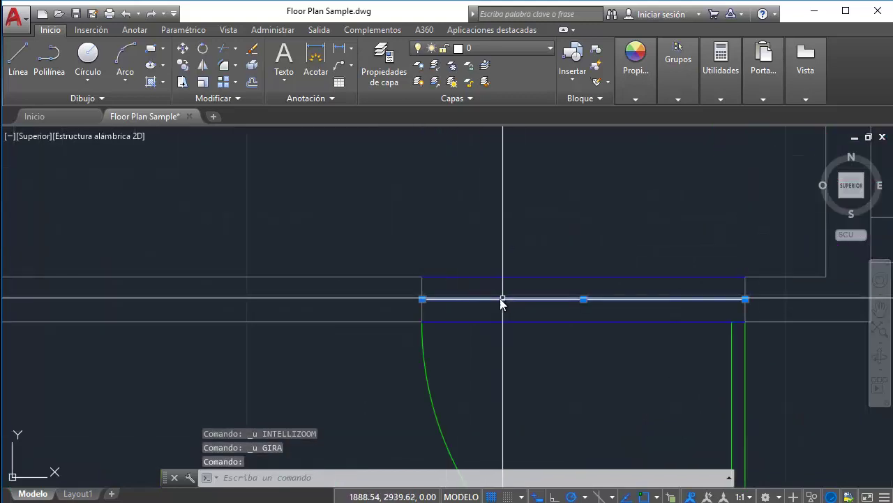
pyautogui.press('Delete')
pyautogui.scroll(-3, 531, 293)
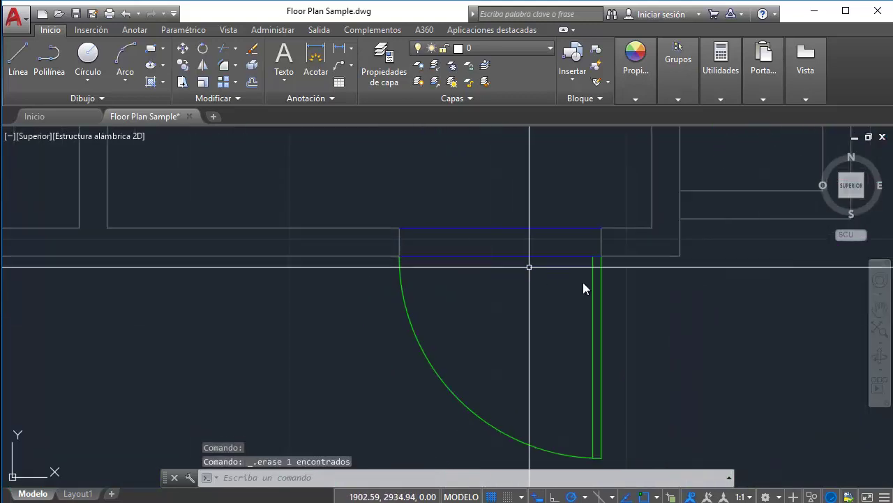
pyautogui.click(556, 320)
pyautogui.scroll(-2, 557, 319)
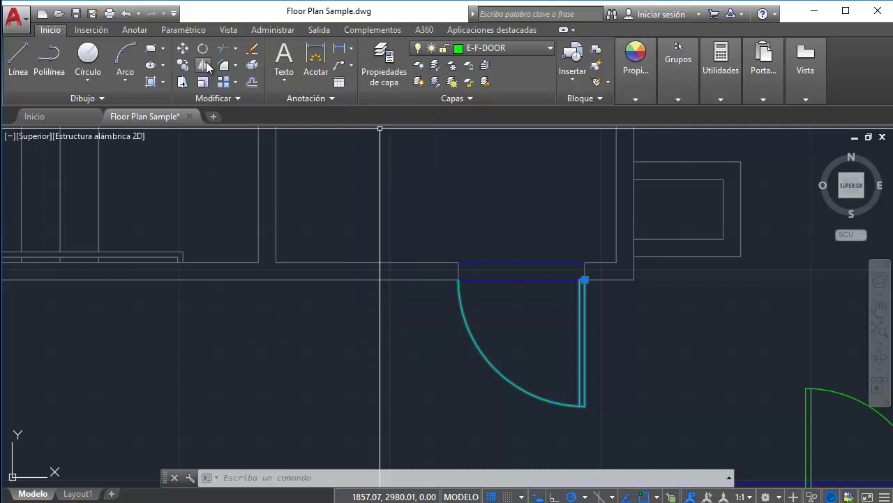
# Mirror the door across a horizontal line at the hinge, erasing the original swing
pyautogui.click(206, 65)
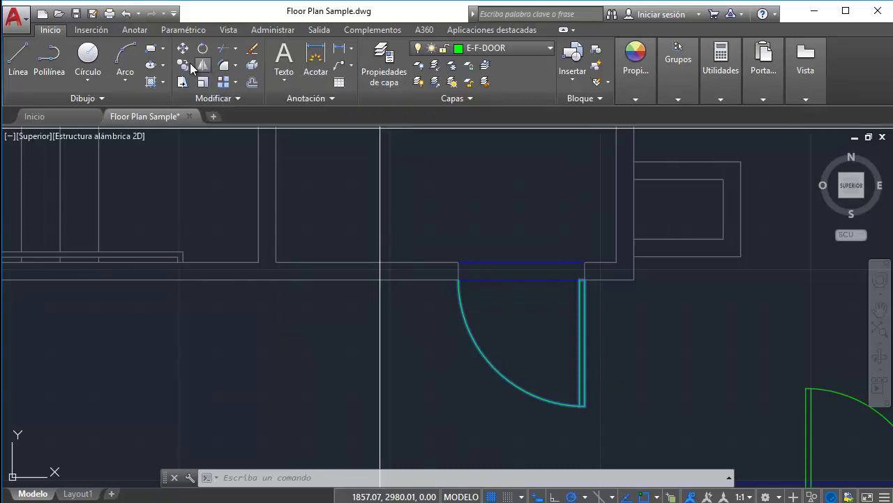
pyautogui.click(586, 270)
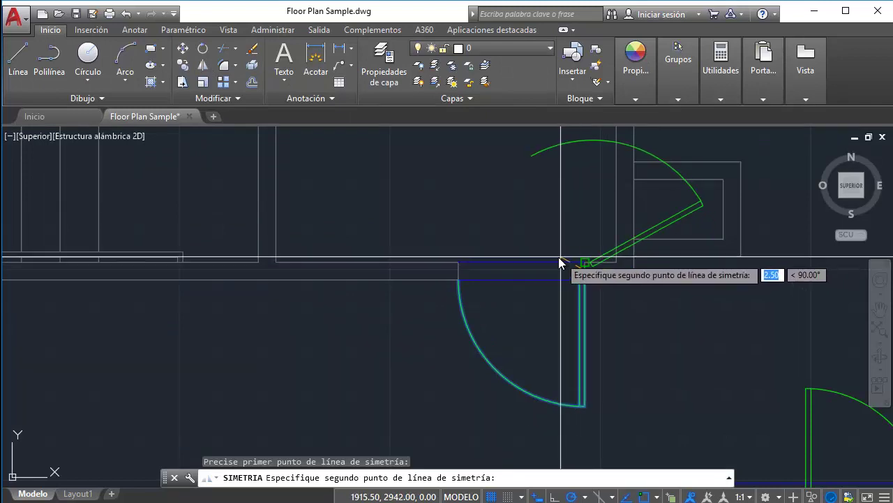
pyautogui.click(501, 272)
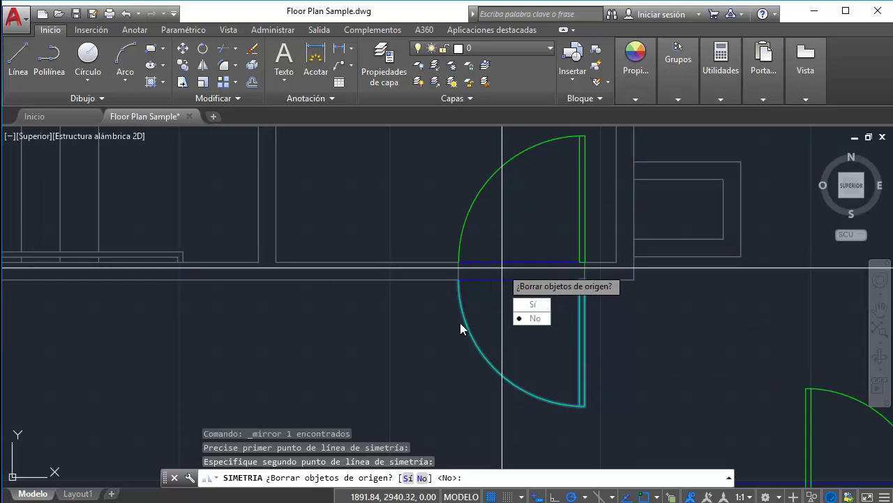
pyautogui.click(532, 305)
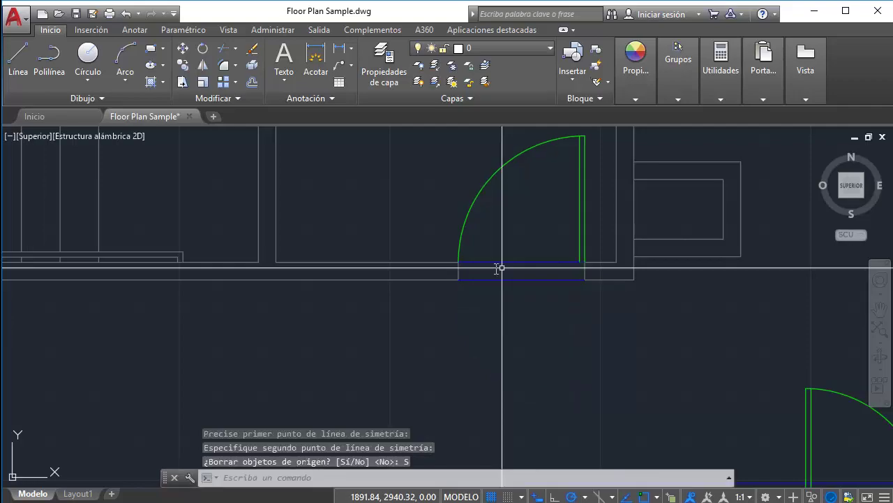
# Navigate to another cubicle group and window-select its desk phone
pyautogui.scroll(-5, 472, 273)
pyautogui.moveTo(467, 279)
pyautogui.mouseDown(button='middle')
pyautogui.moveTo(516, 279)
pyautogui.moveTo(623, 342)
pyautogui.moveTo(474, 238)
pyautogui.moveTo(507, 194)
pyautogui.mouseUp(button='middle')
pyautogui.scroll(-2, 622, 342)
pyautogui.scroll(-2, 474, 238)
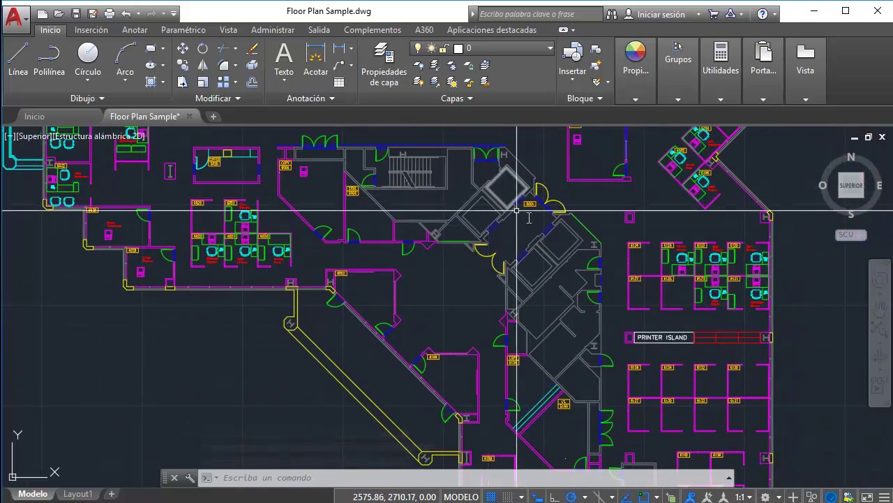
pyautogui.moveTo(584, 257)
pyautogui.mouseDown(button='middle')
pyautogui.moveTo(618, 223)
pyautogui.moveTo(658, 264)
pyautogui.moveTo(599, 484)
pyautogui.mouseUp(button='middle')
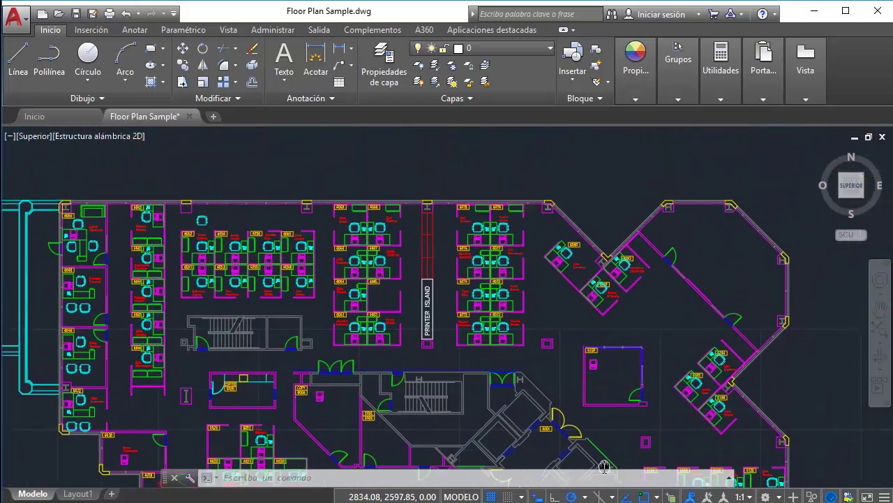
pyautogui.scroll(5, 570, 271)
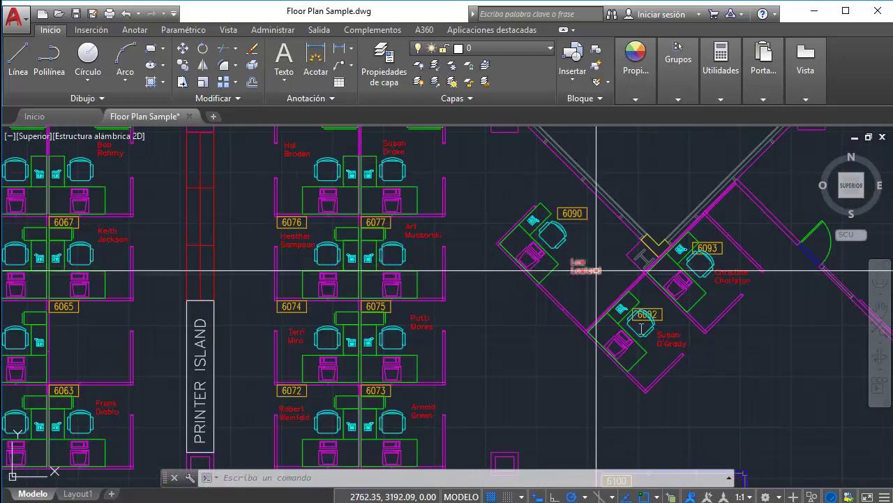
pyautogui.moveTo(310, 252); pyautogui.dragTo(761, 279, button='middle')
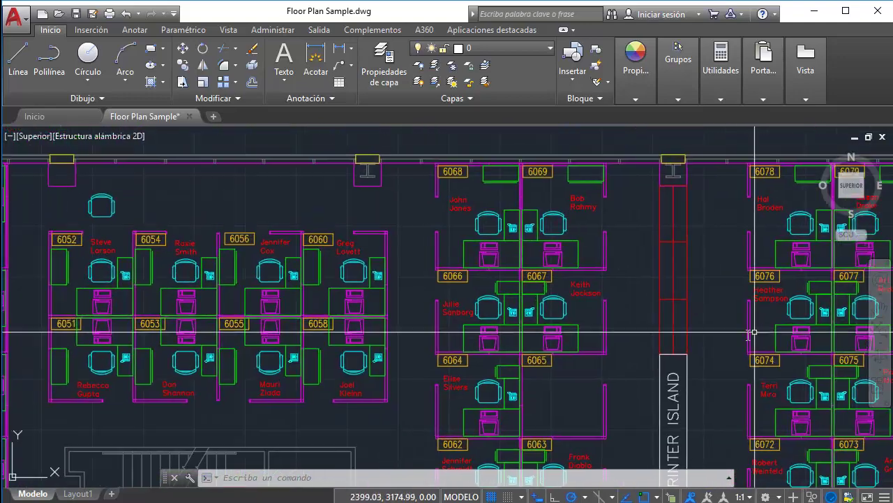
pyautogui.scroll(4, 412, 226)
pyautogui.scroll(2, 412, 226)
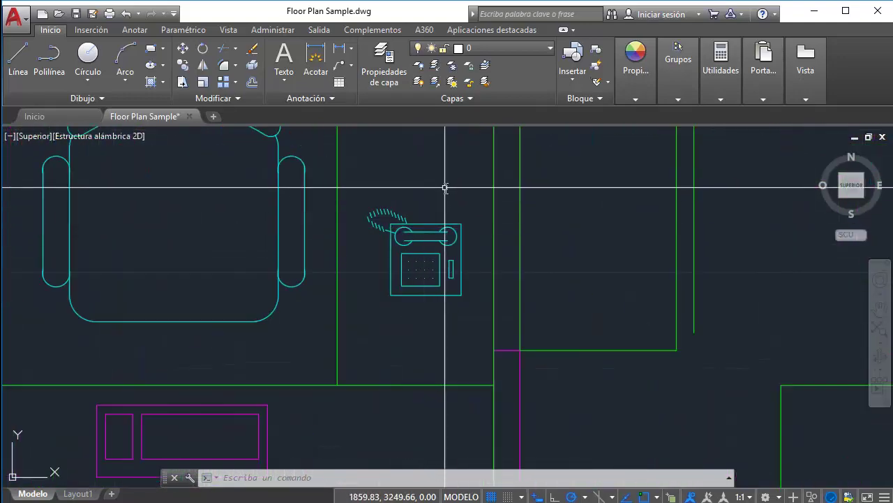
pyautogui.click(481, 317)
pyautogui.click(328, 184)
# Mirror the phone across a horizontal line, keeping the original
pyautogui.click(203, 65)
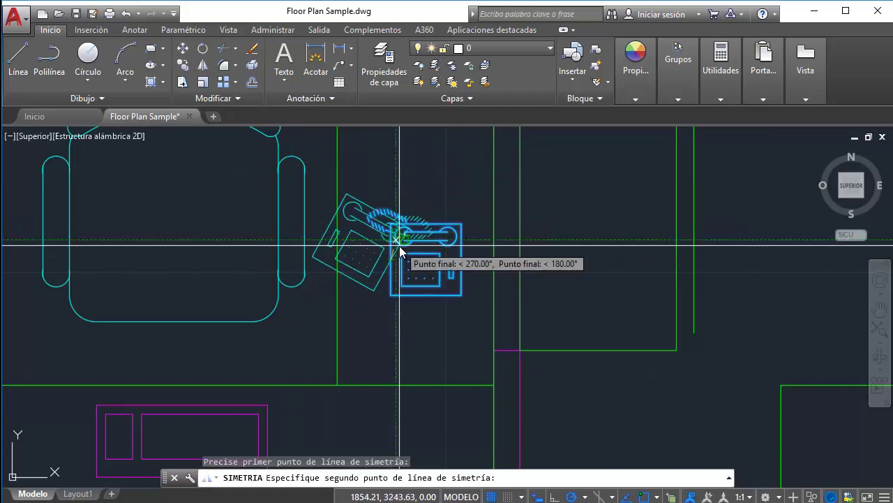
pyautogui.press('Escape')
pyautogui.click(399, 252)
pyautogui.press('Return')
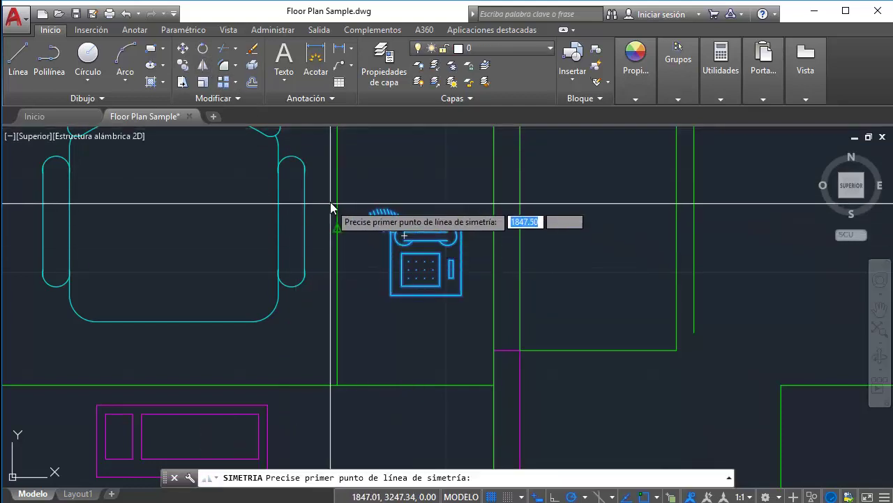
pyautogui.click(337, 227)
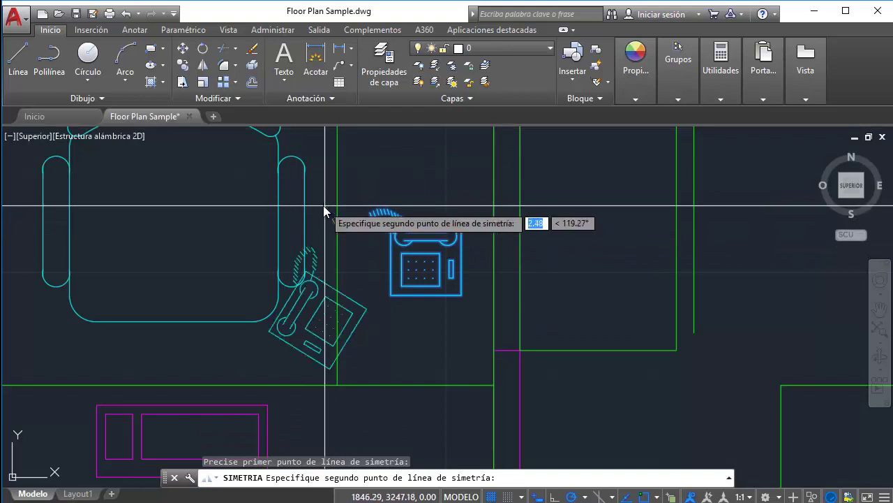
pyautogui.click(151, 231)
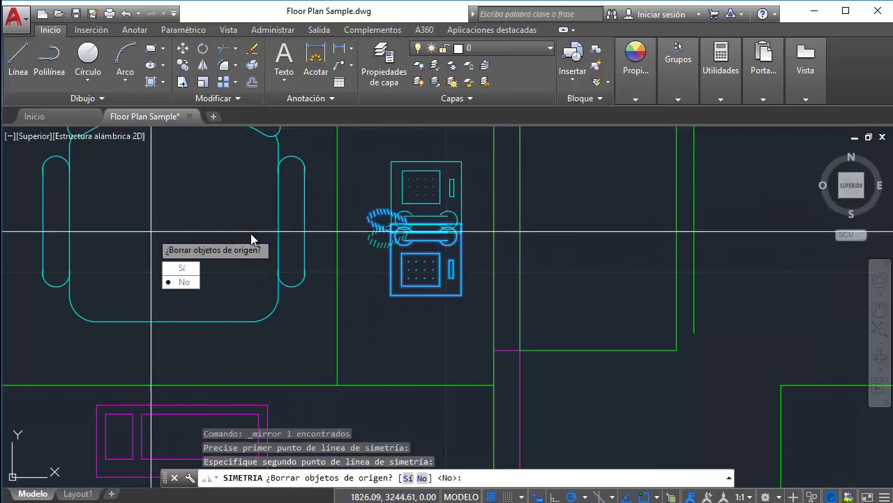
pyautogui.click(187, 282)
# Select the mirrored phone, cancelling an accidental EMPALME (fillet) command
pyautogui.click(419, 161)
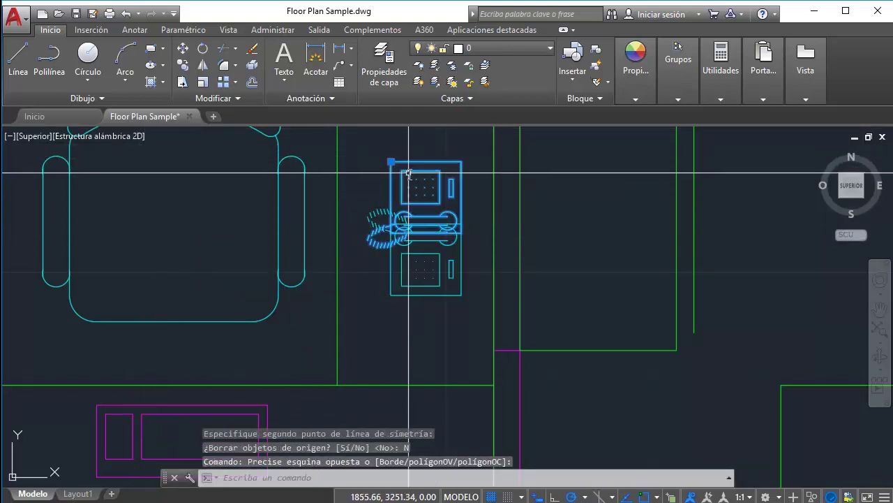
pyautogui.moveTo(412, 146); pyautogui.dragTo(416, 240, button='middle')
pyautogui.write('empalme')
pyautogui.press('Return')
pyautogui.press('Escape')
pyautogui.click(389, 294)
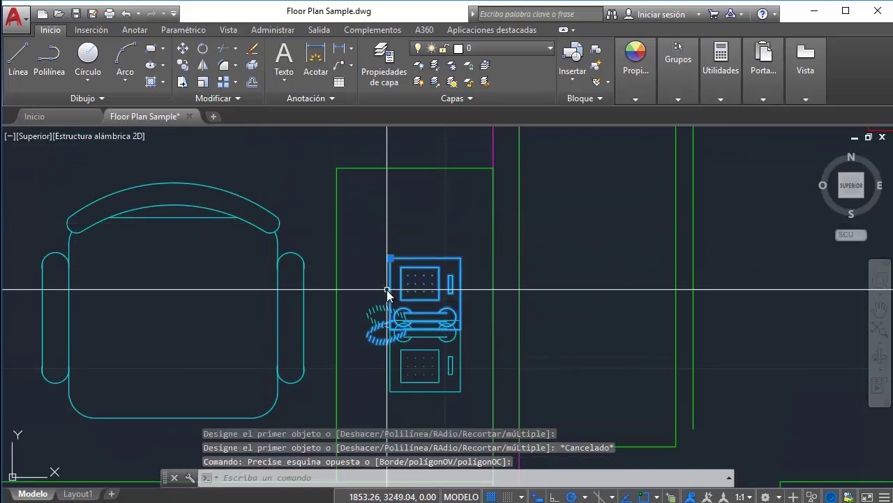
pyautogui.click(409, 245)
# Move the mirrored phone with DESPLAZA so it sits above the original, facing it
pyautogui.write('d')
pyautogui.press('Return')
pyautogui.click(410, 240)
pyautogui.click(410, 208)
pyautogui.click(413, 201)
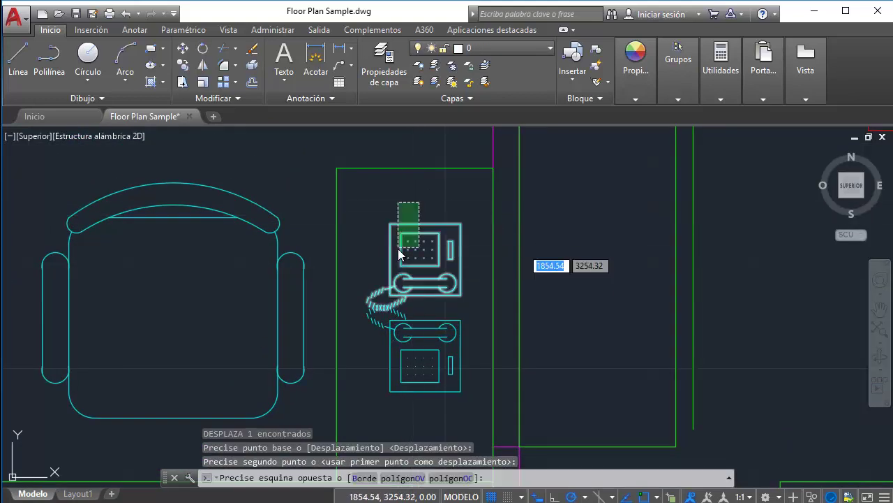
pyautogui.click(399, 249)
pyautogui.press('Return')
pyautogui.click(416, 203)
pyautogui.press('Escape')
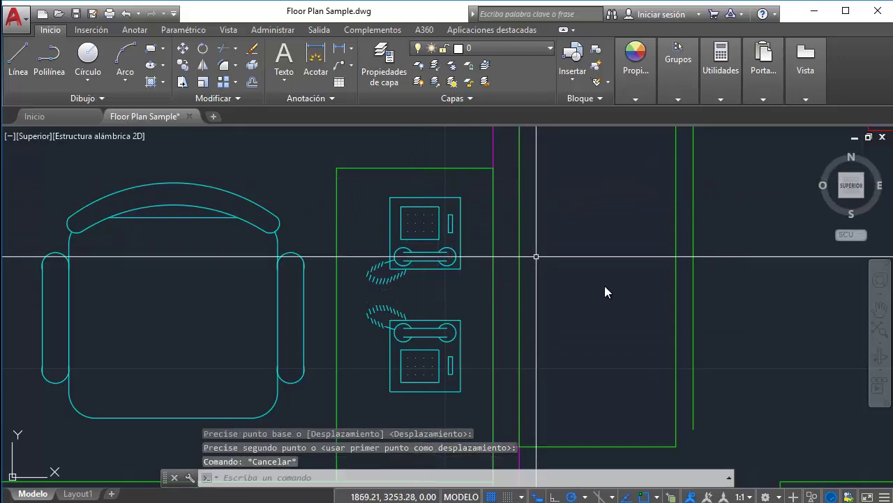
pyautogui.scroll(-5, 604, 291)
pyautogui.moveTo(563, 194); pyautogui.dragTo(534, 202, button='middle')
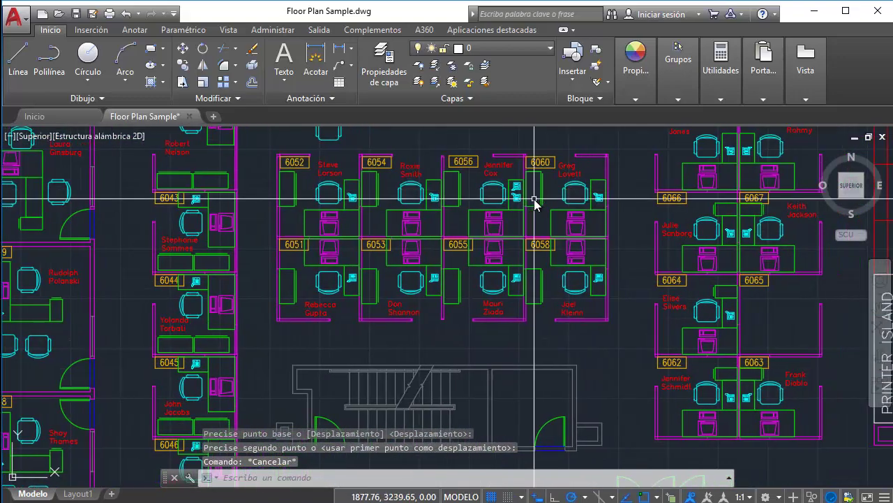
# Mirror the stairwell door along a 0° line, then undo the wrong result
pyautogui.moveTo(534, 309); pyautogui.dragTo(488, 156, button='middle')
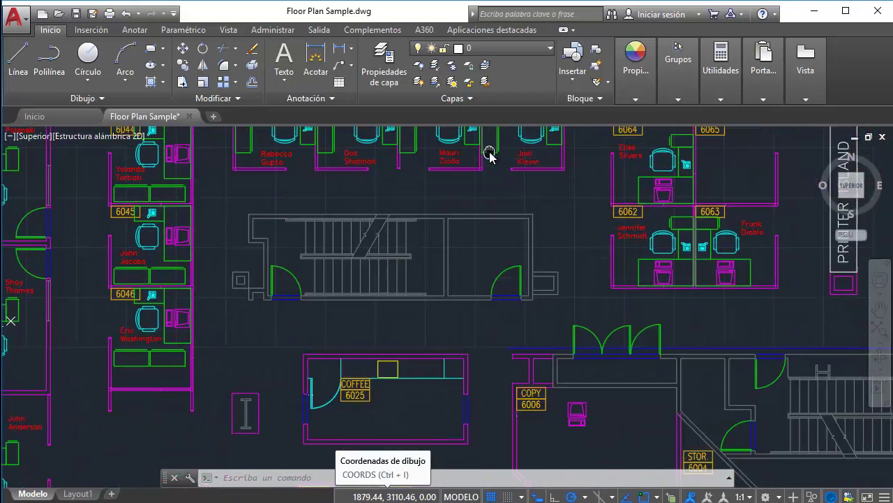
pyautogui.scroll(5, 516, 253)
pyautogui.click(509, 264)
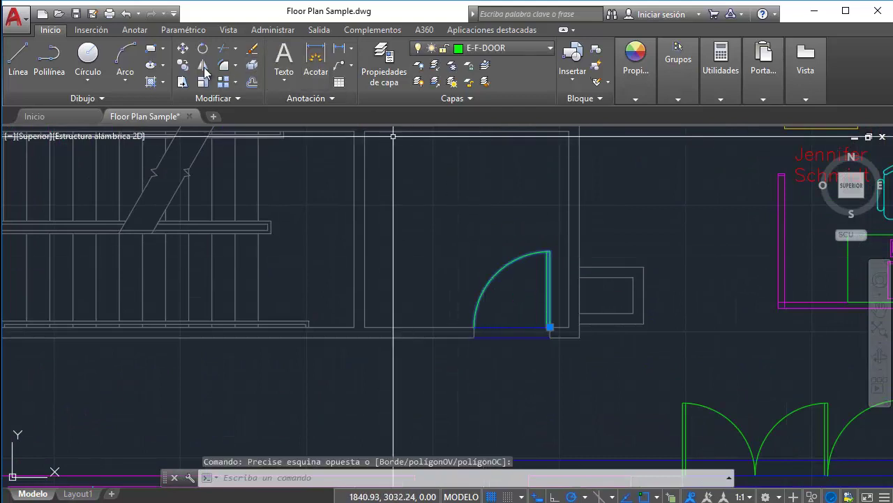
pyautogui.click(203, 66)
pyautogui.click(511, 327)
pyautogui.write('18')
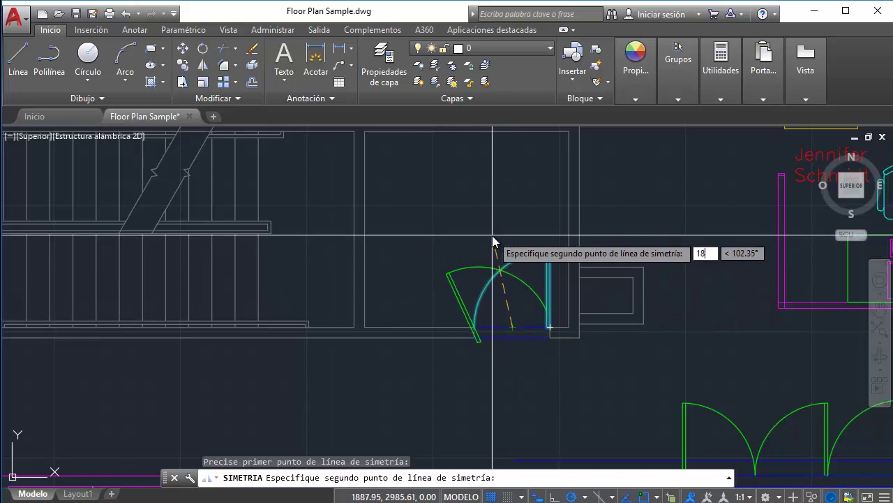
pyautogui.write('0')
pyautogui.press('Return')
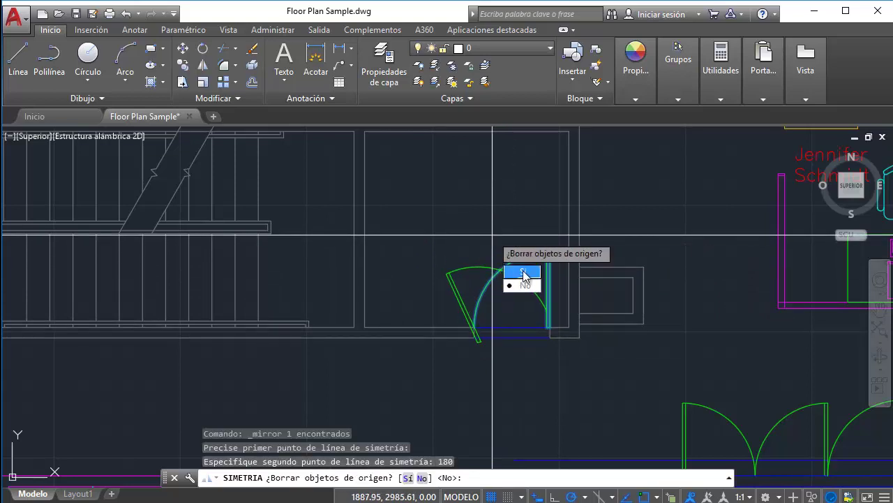
pyautogui.click(525, 275)
pyautogui.hotkey('ctrl', 'z')
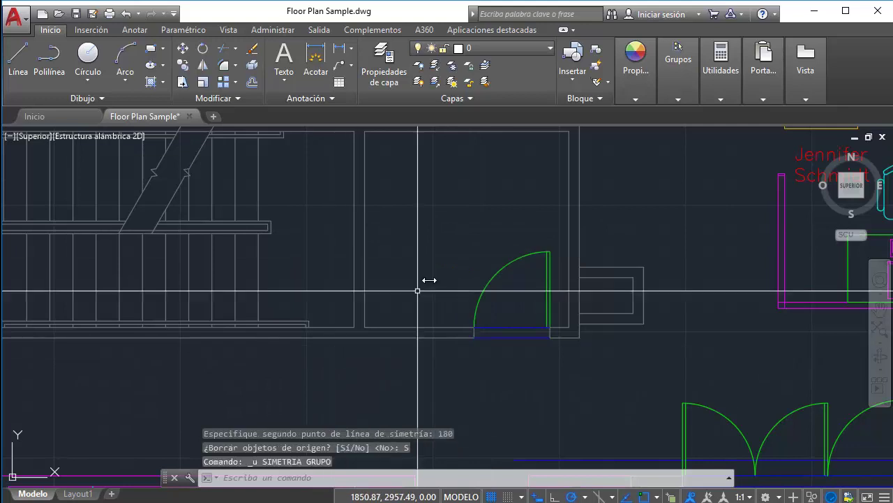
# Mirror the door across a 90° line through its midpoint, erasing the original
pyautogui.click(529, 207)
pyautogui.click(499, 280)
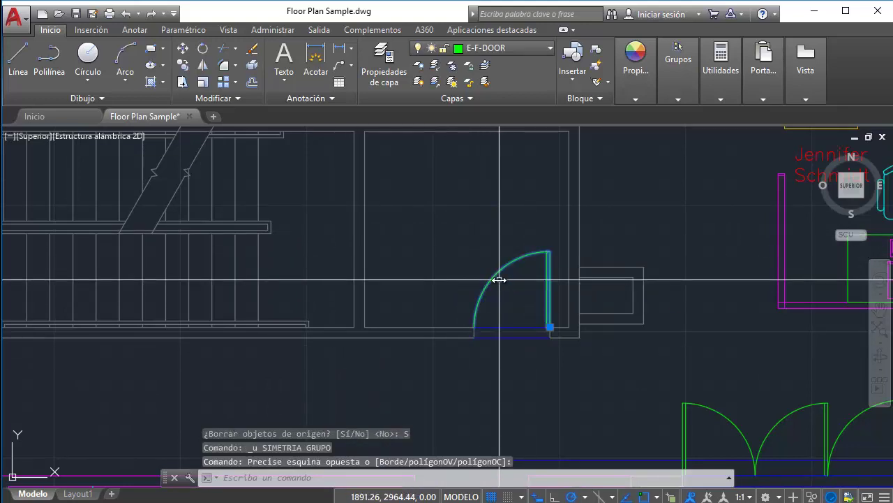
pyautogui.click(202, 65)
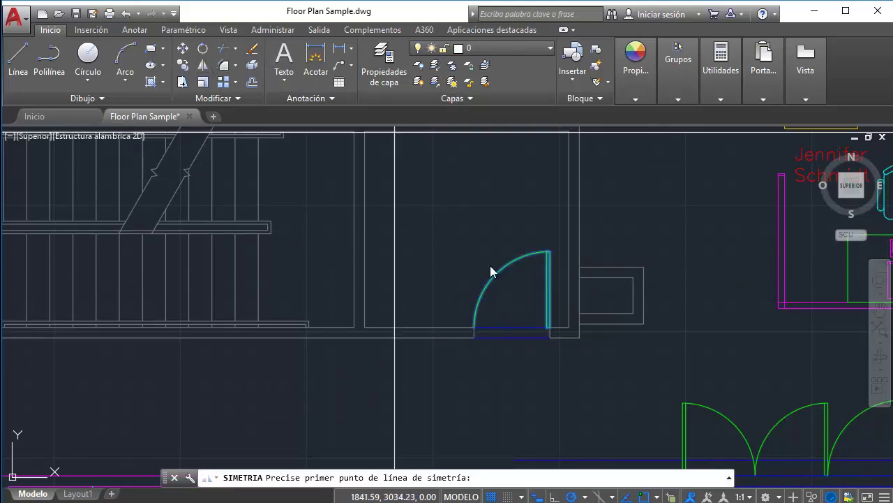
pyautogui.scroll(2, 511, 338)
pyautogui.click(505, 335)
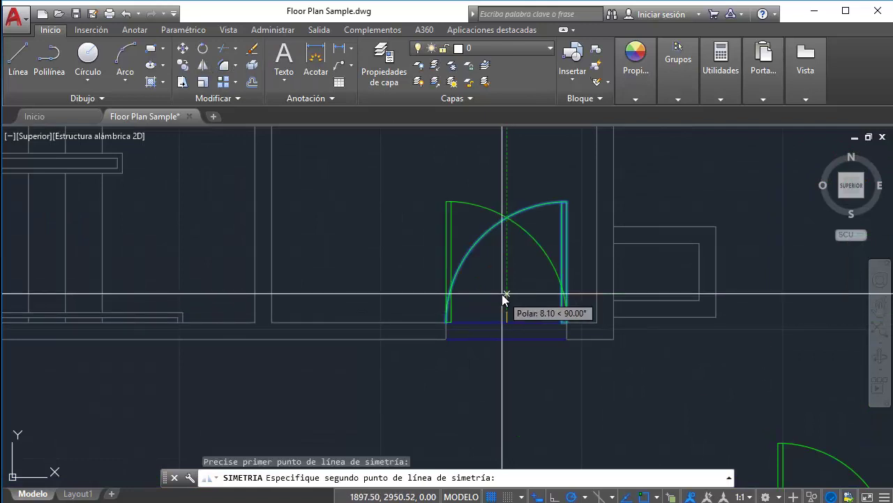
pyautogui.write('90')
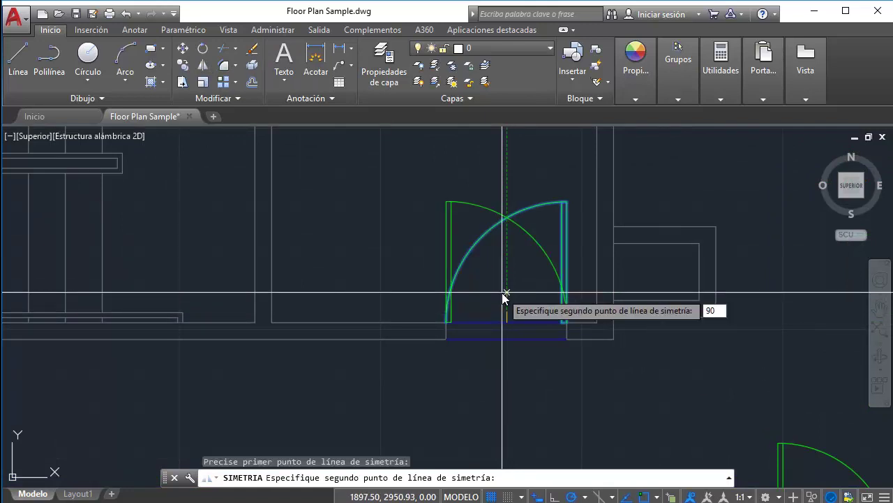
pyautogui.press('Return')
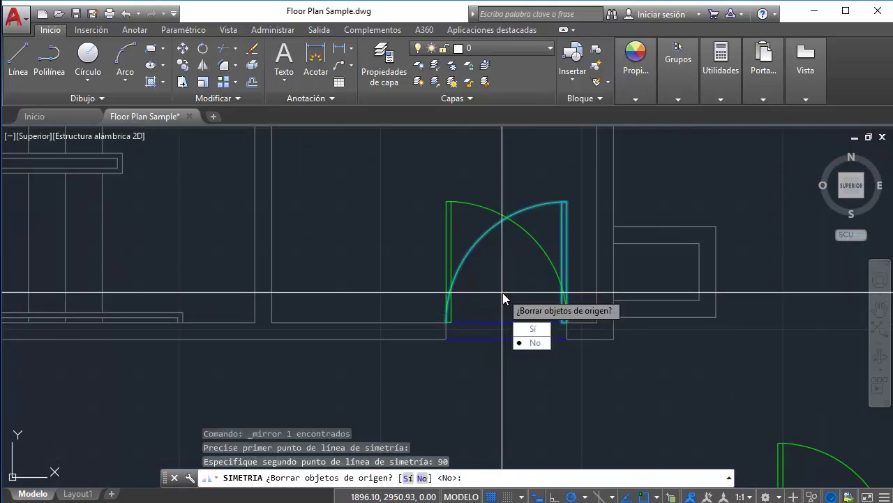
pyautogui.click(522, 329)
pyautogui.scroll(-4, 484, 219)
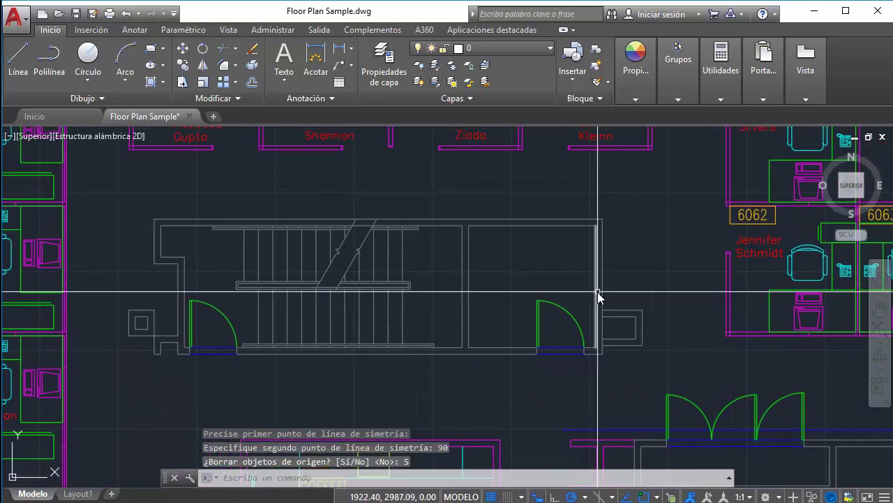
# Select the loose chair above office 6052, abandoning a started copy and an accidental fillet command
pyautogui.scroll(-1, 598, 296)
pyautogui.scroll(-2, 592, 309)
pyautogui.scroll(1, 605, 299)
pyautogui.scroll(3, 519, 356)
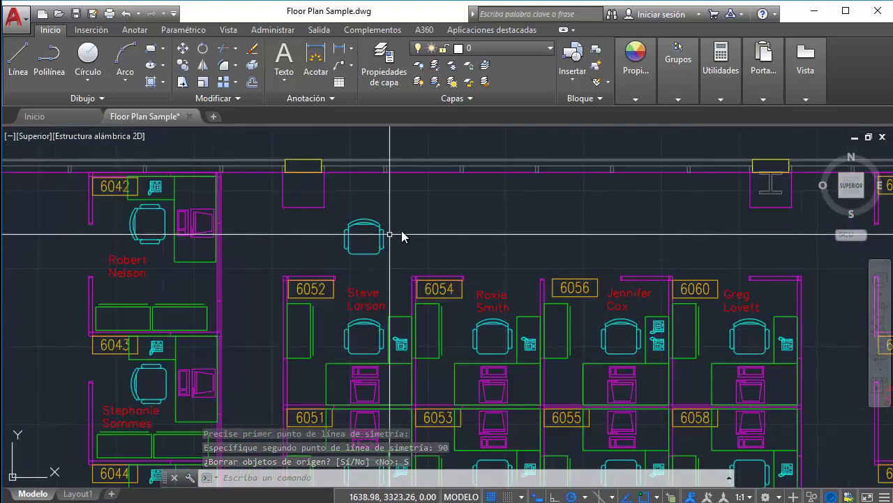
pyautogui.click(362, 236)
pyautogui.click(183, 65)
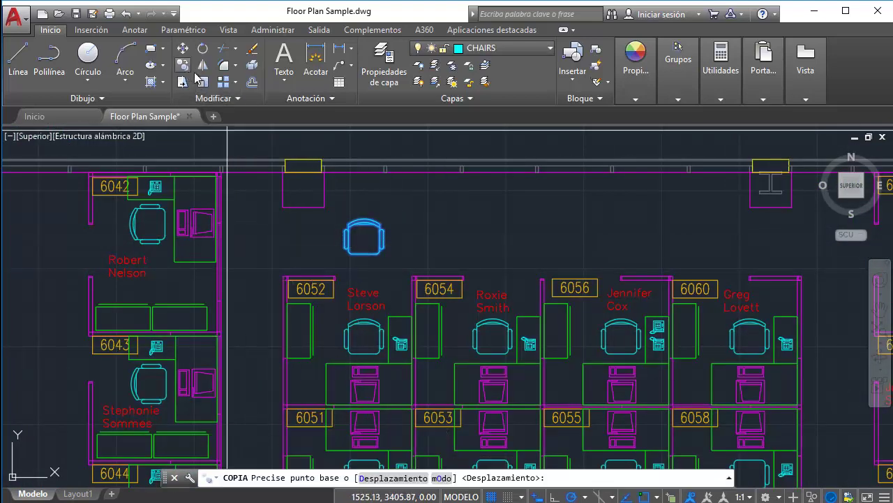
pyautogui.scroll(2, 407, 207)
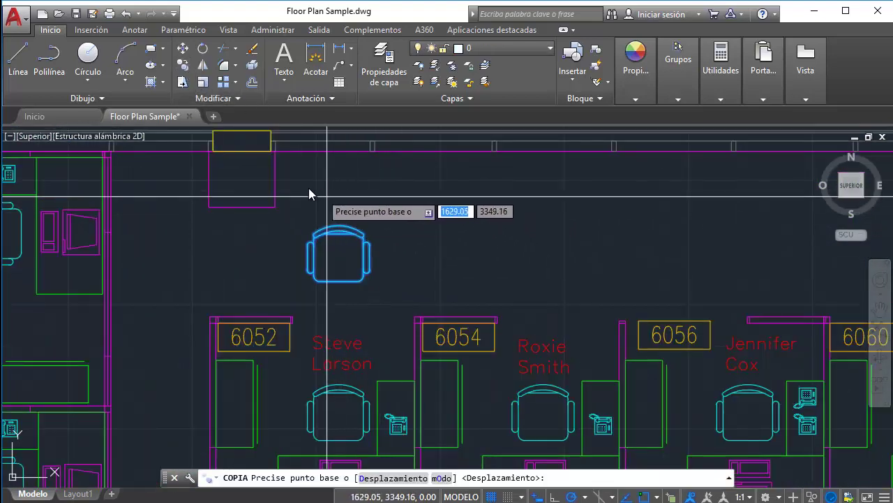
pyautogui.press('Escape')
pyautogui.click(312, 253)
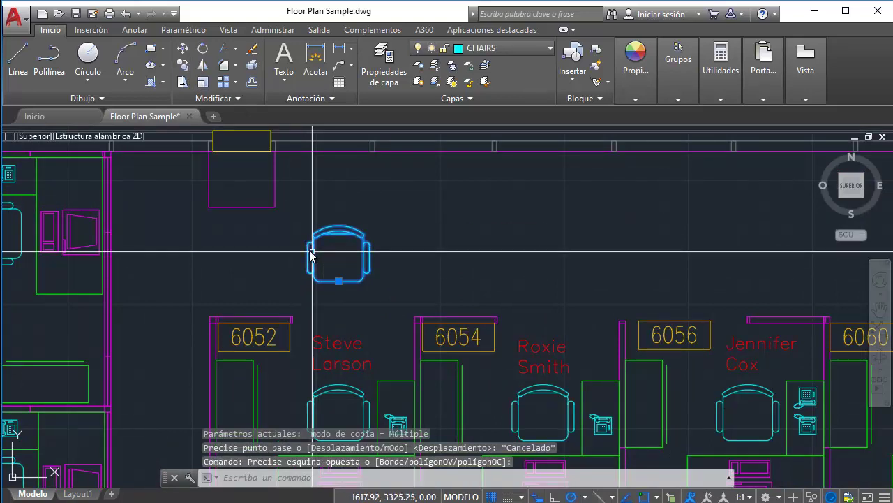
pyautogui.write('f')
pyautogui.press('Return')
pyautogui.press('Escape')
# Shift the corridor chair slightly left and reselect it with a selection window
pyautogui.click(313, 258)
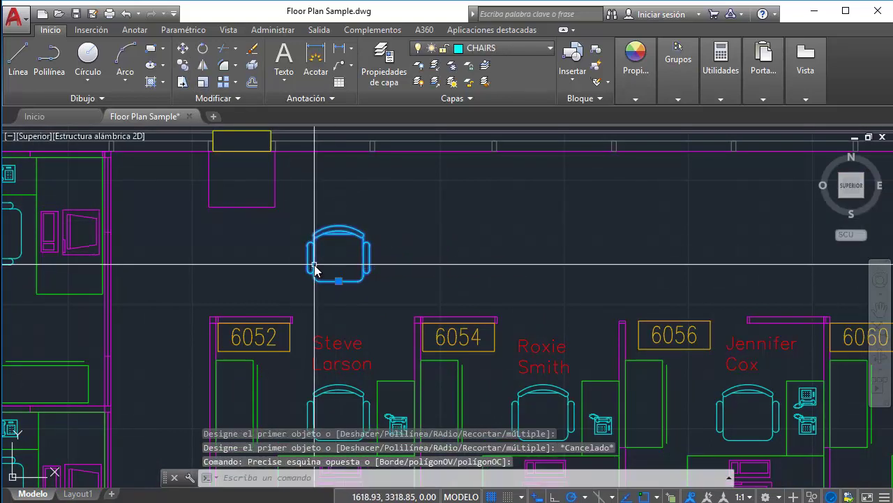
pyautogui.press('Return')
pyautogui.click(317, 264)
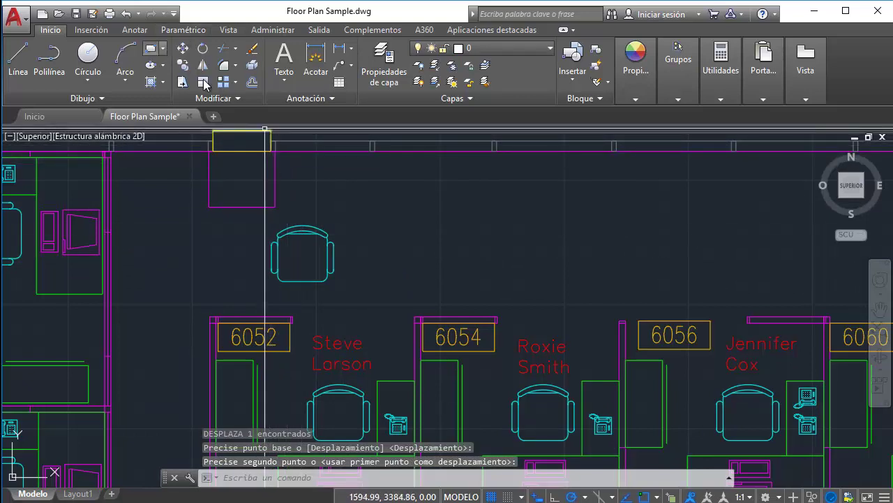
pyautogui.click(317, 264)
pyautogui.click(299, 261)
# Copy the chair 100 units to the right from a wall-corner base point
pyautogui.click(182, 65)
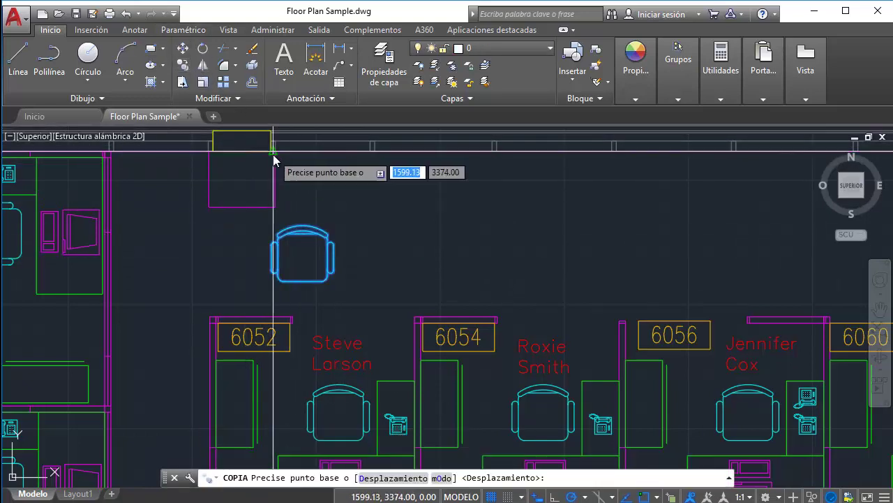
pyautogui.click(272, 150)
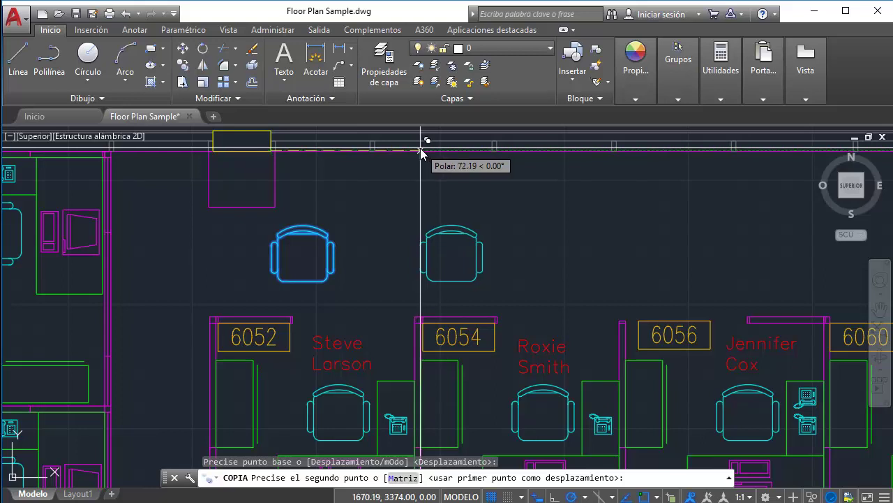
pyautogui.write('100')
pyautogui.press('Return')
pyautogui.press('Escape')
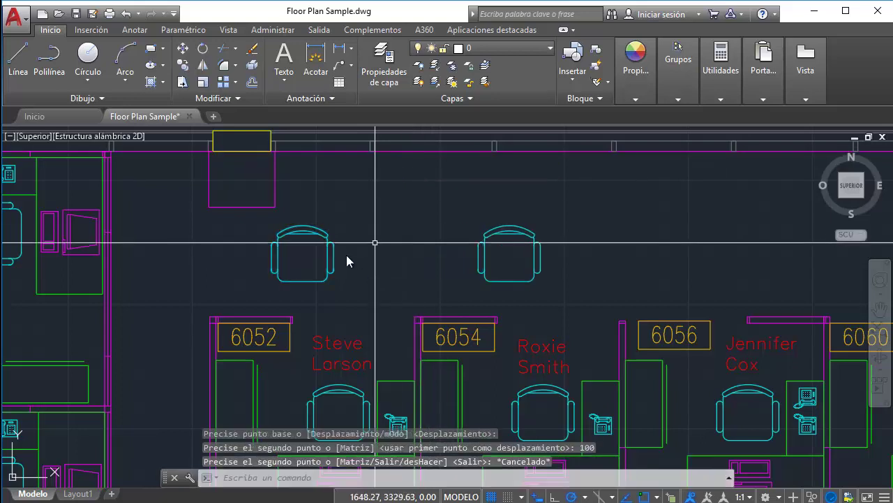